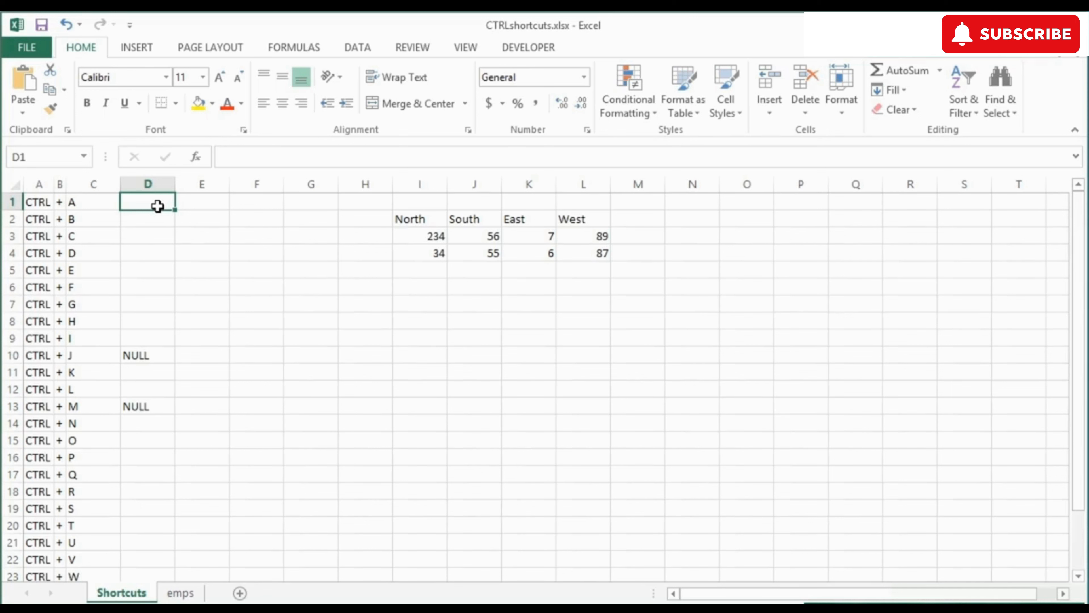
Step: Demonstrate Ctrl+A on the figures and the shortcut list, selecting the block and then the whole sheet
{"action": "left_click", "coordinate": [431, 239]}
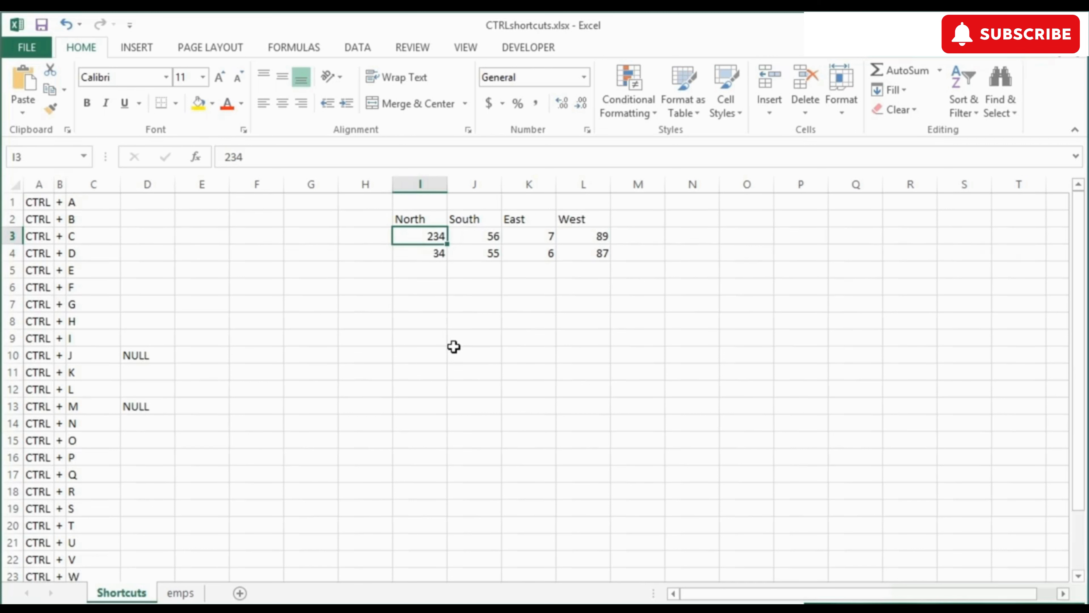
{"action": "key", "text": "ctrl+a"}
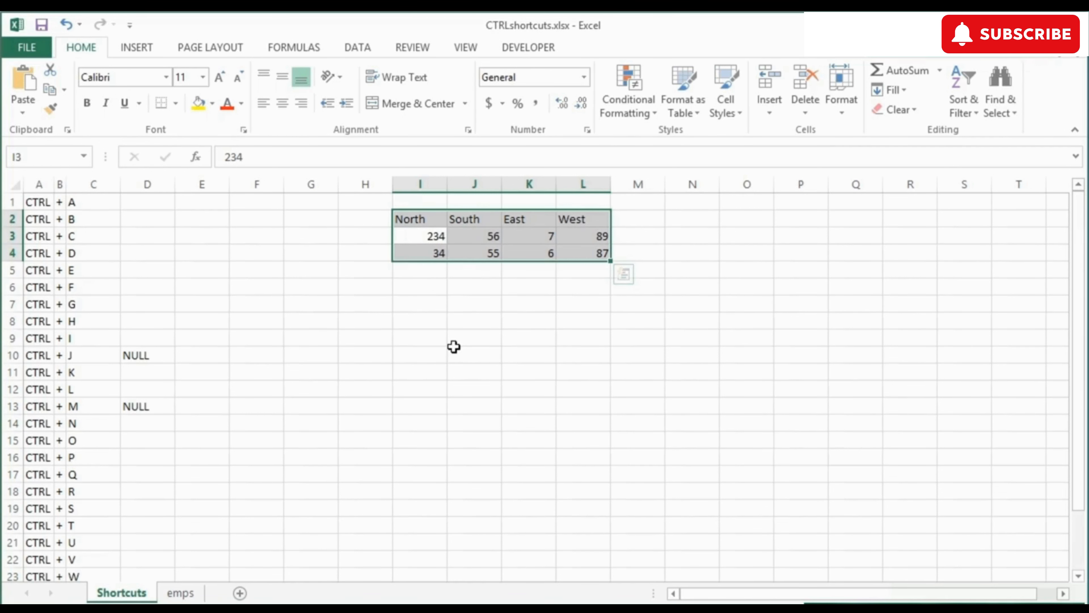
{"action": "key", "text": "ctrl+a"}
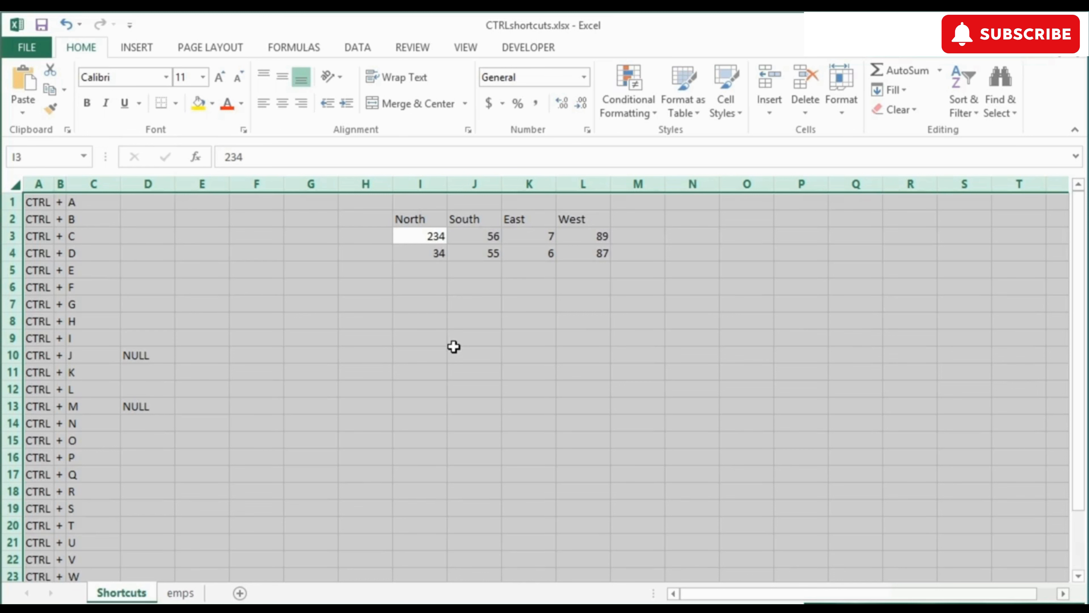
{"action": "left_click", "coordinate": [407, 308]}
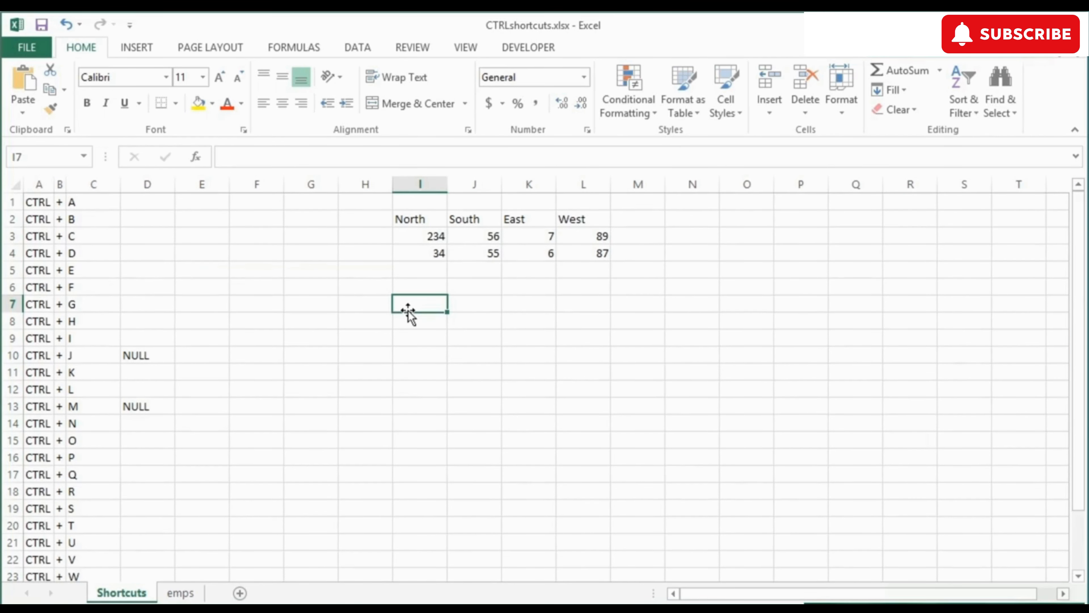
{"action": "left_click", "coordinate": [41, 236]}
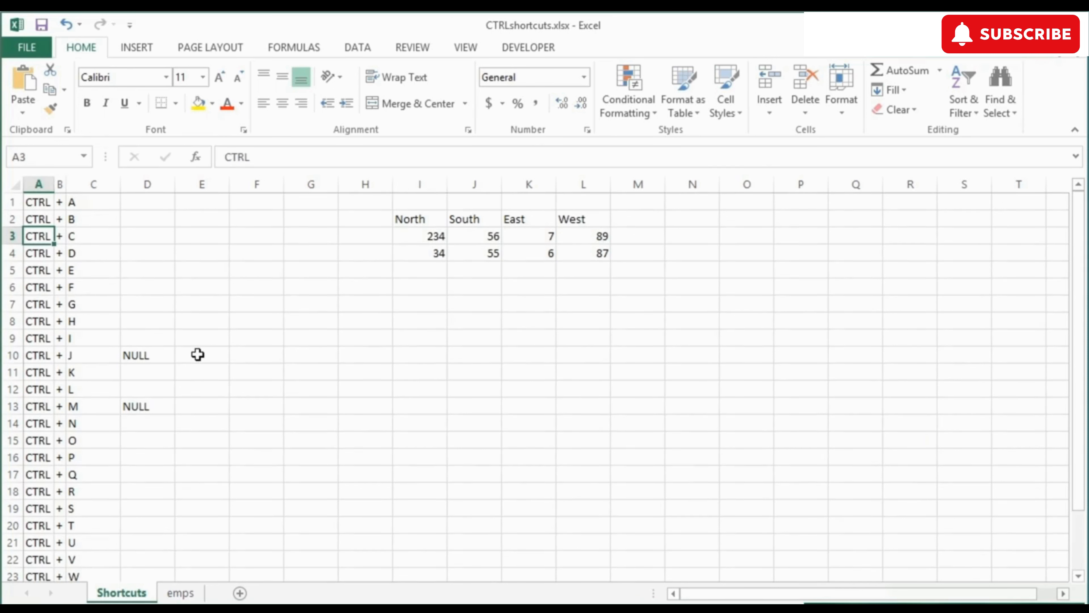
{"action": "key", "text": "ctrl+a"}
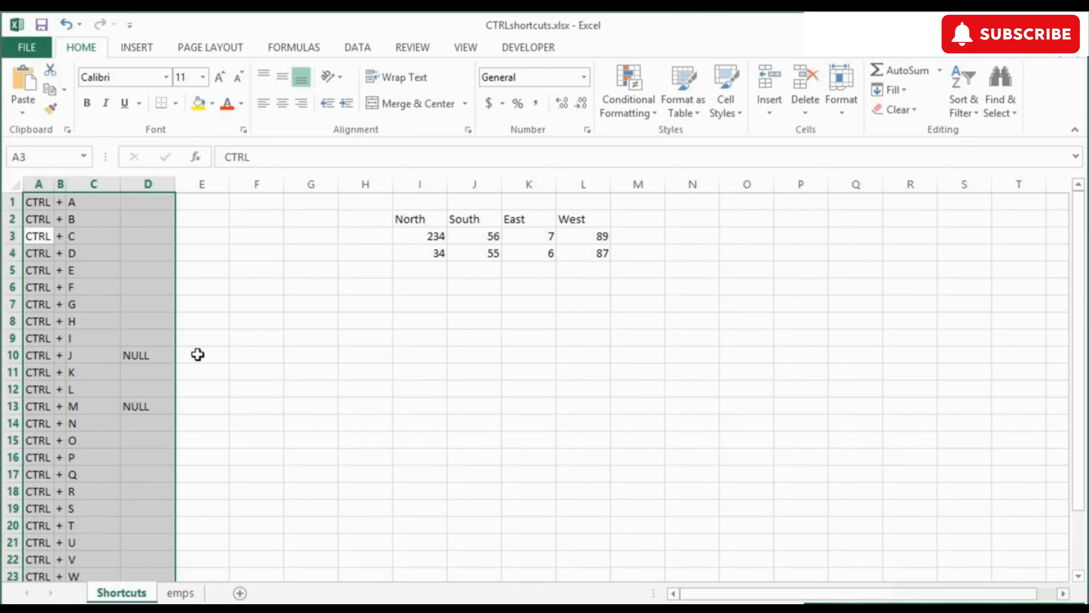
{"action": "key", "text": "ctrl+a"}
{"action": "left_click", "coordinate": [198, 354]}
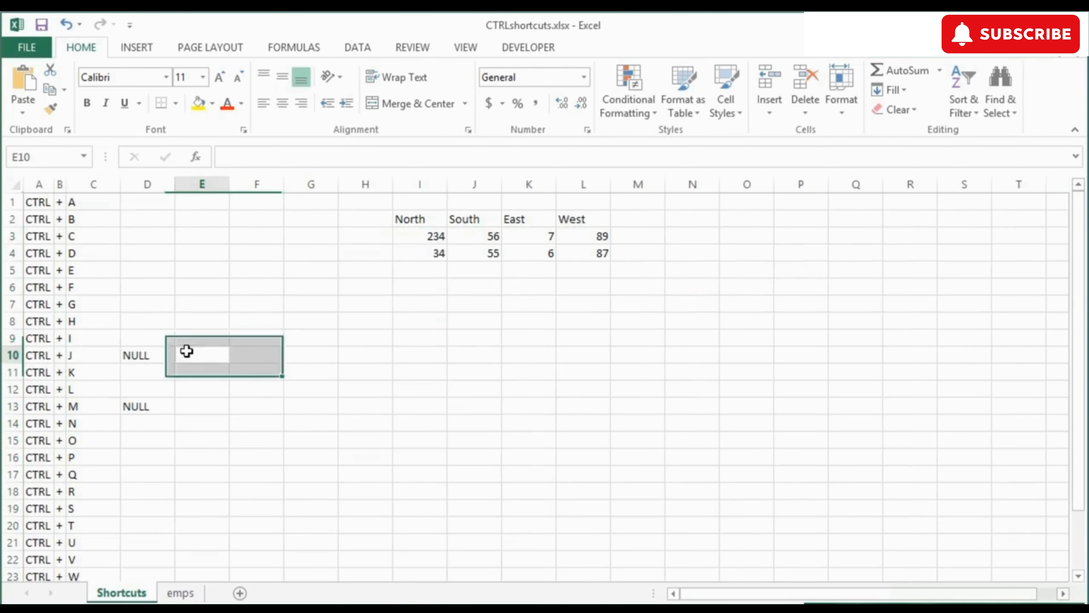
Step: Label D1 'Highlights ALL' beside CTRL + A
{"action": "left_click", "coordinate": [146, 203]}
{"action": "key", "text": "F2"}
{"action": "type", "text": "Highlights ALL"}
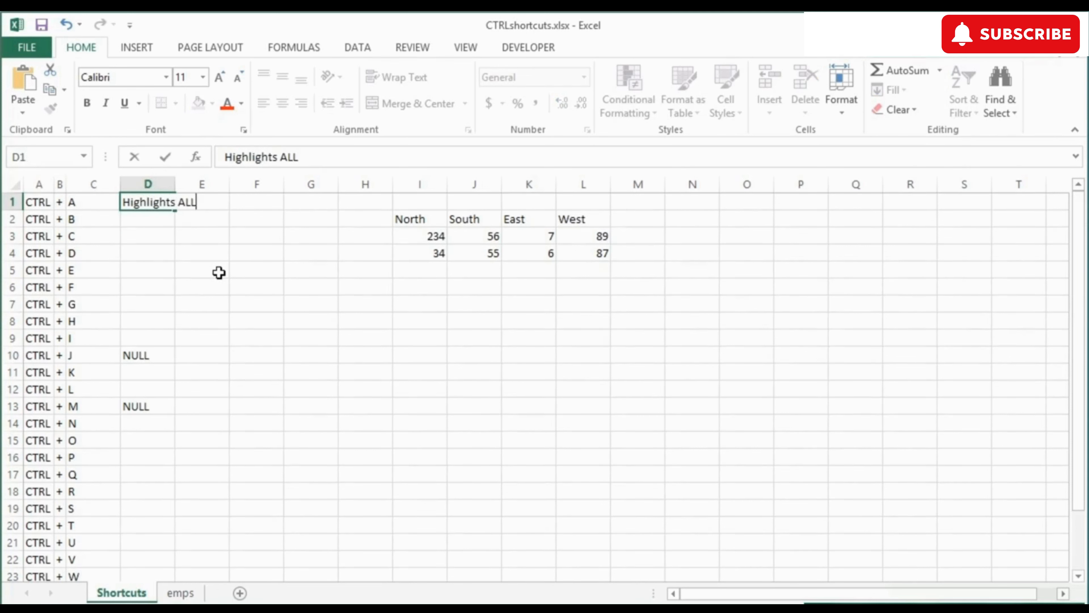
{"action": "key", "text": "Return"}
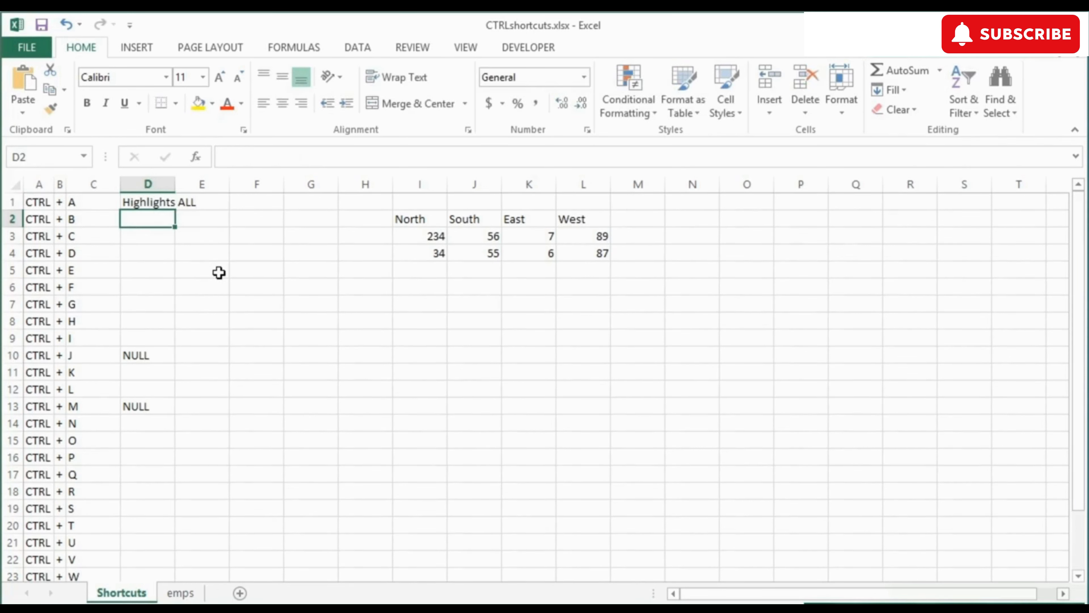
Step: Try Ctrl+B on the letter B in row 2, then label D2 'Bold' in bold type
{"action": "key", "text": "Left"}
{"action": "key", "text": "Left"}
{"action": "key", "text": "Right"}
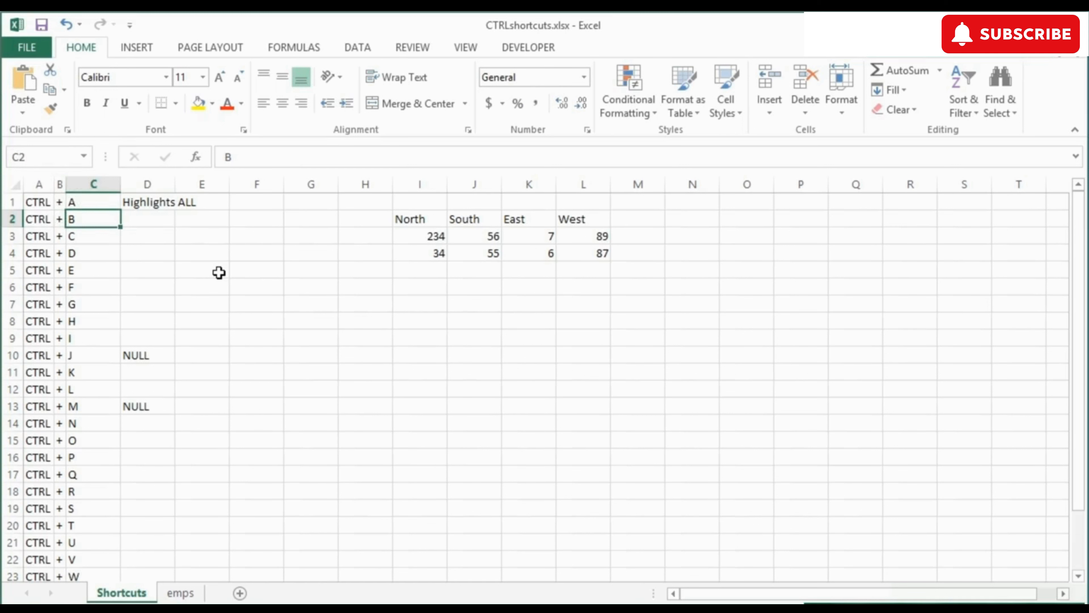
{"action": "key", "text": "ctrl+b"}
{"action": "key", "text": "ctrl+b"}
{"action": "key", "text": "ctrl+b"}
{"action": "key", "text": "ctrl+b"}
{"action": "key", "text": "ctrl+b"}
{"action": "key", "text": "ctrl+b"}
{"action": "key", "text": "Right"}
{"action": "type", "text": "Bold"}
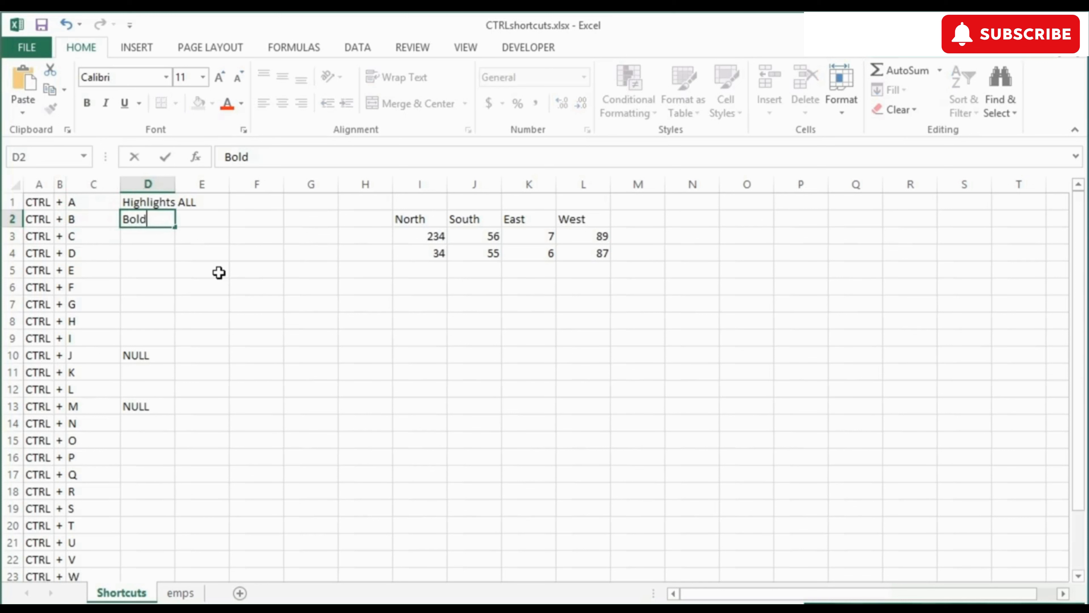
{"action": "key", "text": "ctrl+Return"}
{"action": "key", "text": "ctrl+b"}
{"action": "key", "text": "Down"}
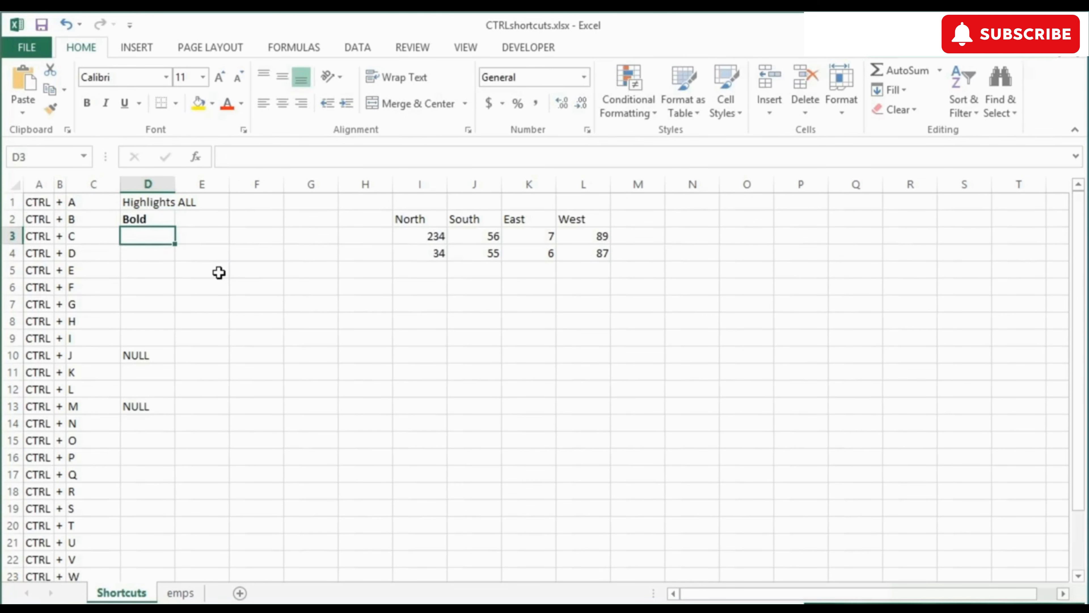
{"action": "key", "text": "Right"}
{"action": "key", "text": "Right"}
{"action": "key", "text": "Right"}
{"action": "key", "text": "Right"}
{"action": "key", "text": "Right"}
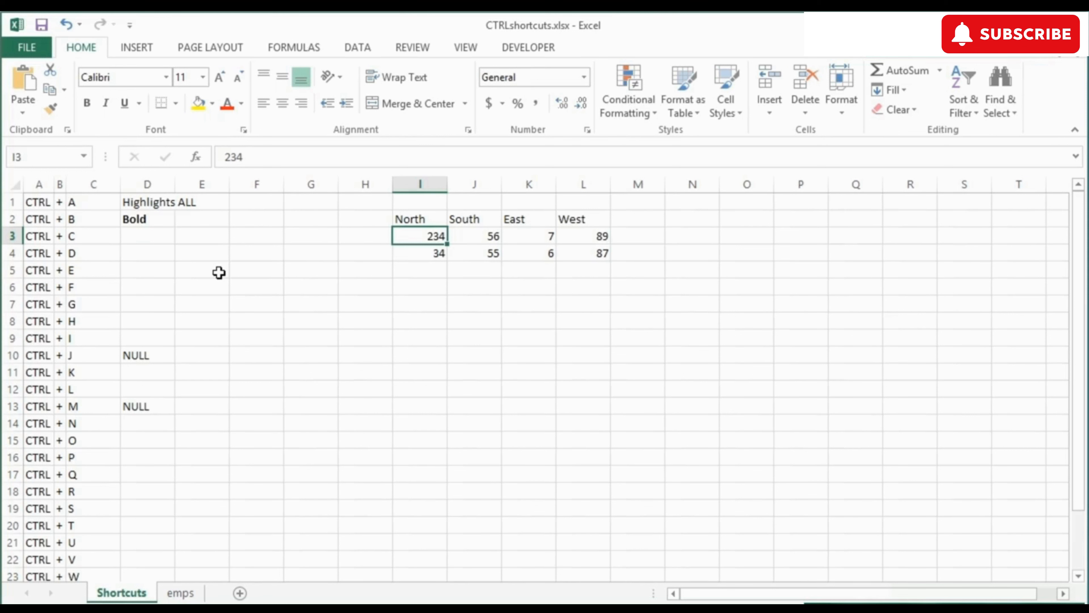
Step: Select the two rows of figures in I3:L4 and copy them
{"action": "key", "text": "shift+Down"}
{"action": "key", "text": "shift+Right"}
{"action": "key", "text": "shift+Right"}
{"action": "key", "text": "shift+Right"}
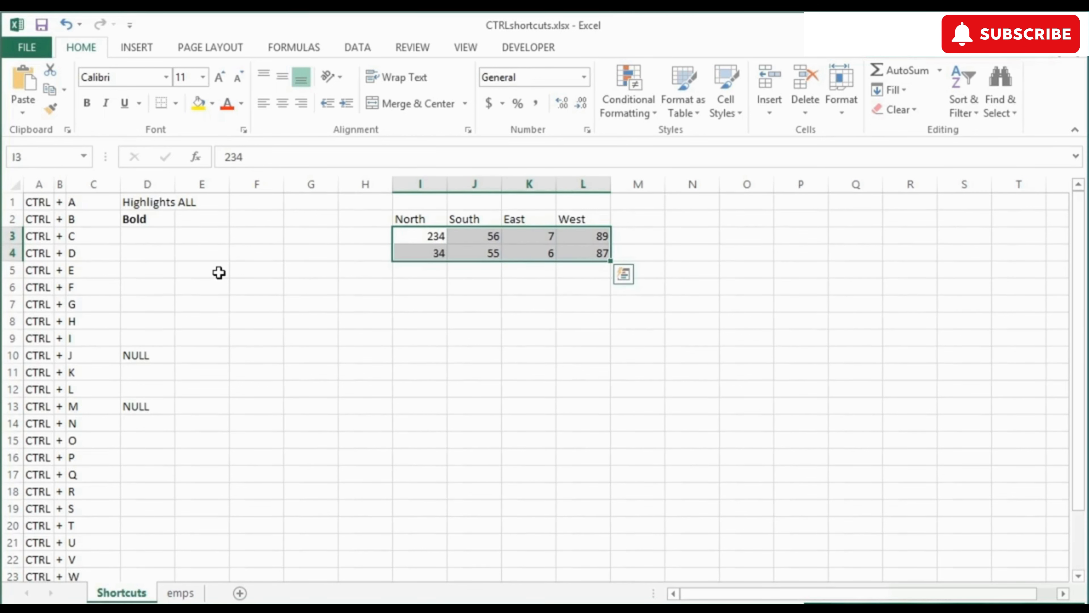
{"action": "key", "text": "ctrl+c"}
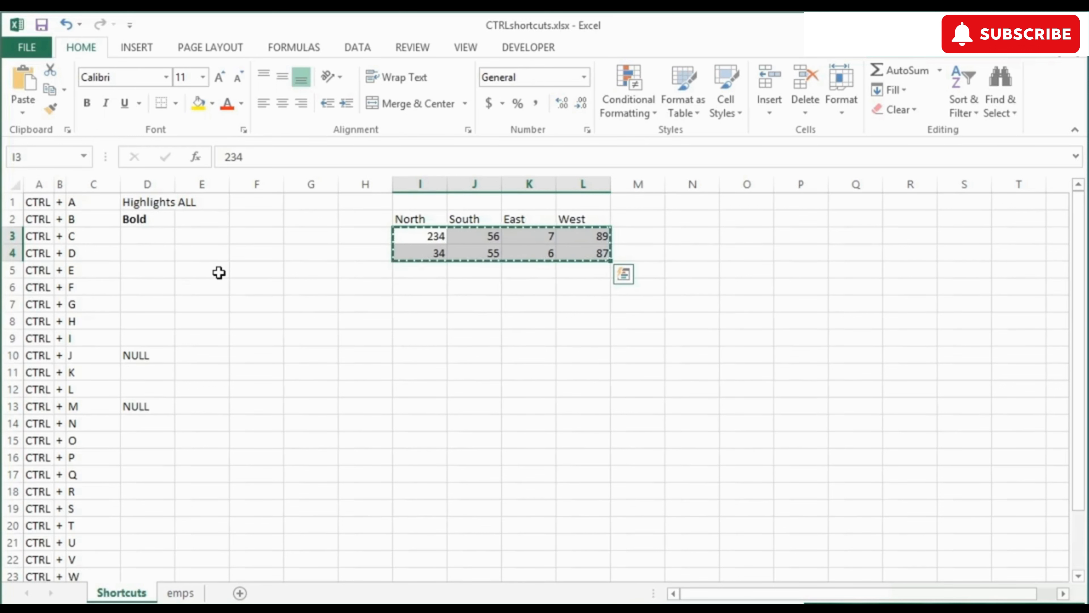
{"action": "key", "text": "Down"}
{"action": "key", "text": "Down"}
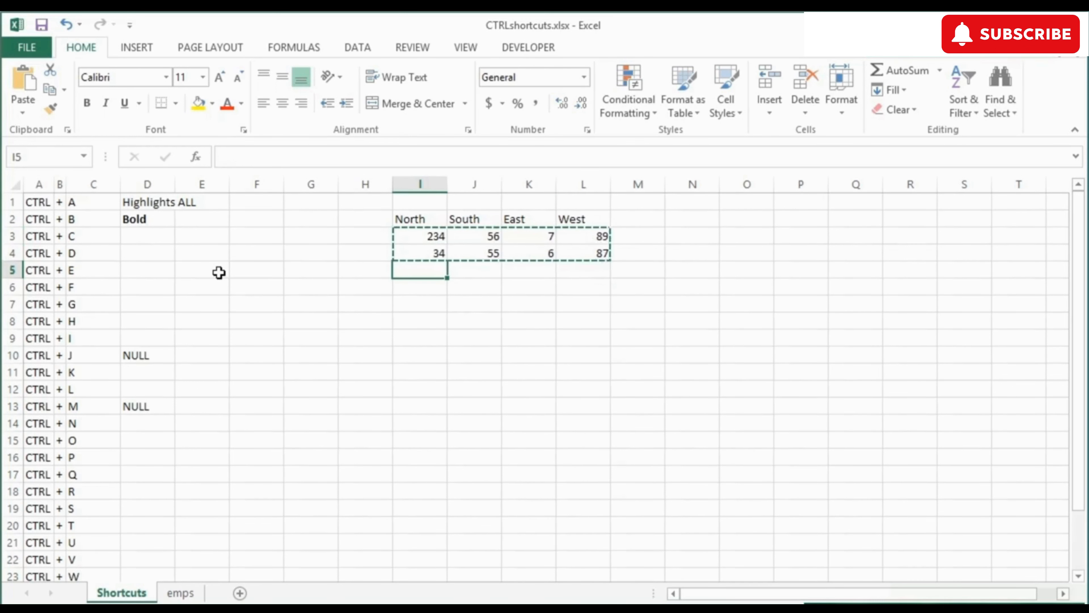
Step: Label D3 'Copy' beside CTRL + C
{"action": "left_click", "coordinate": [219, 273]}
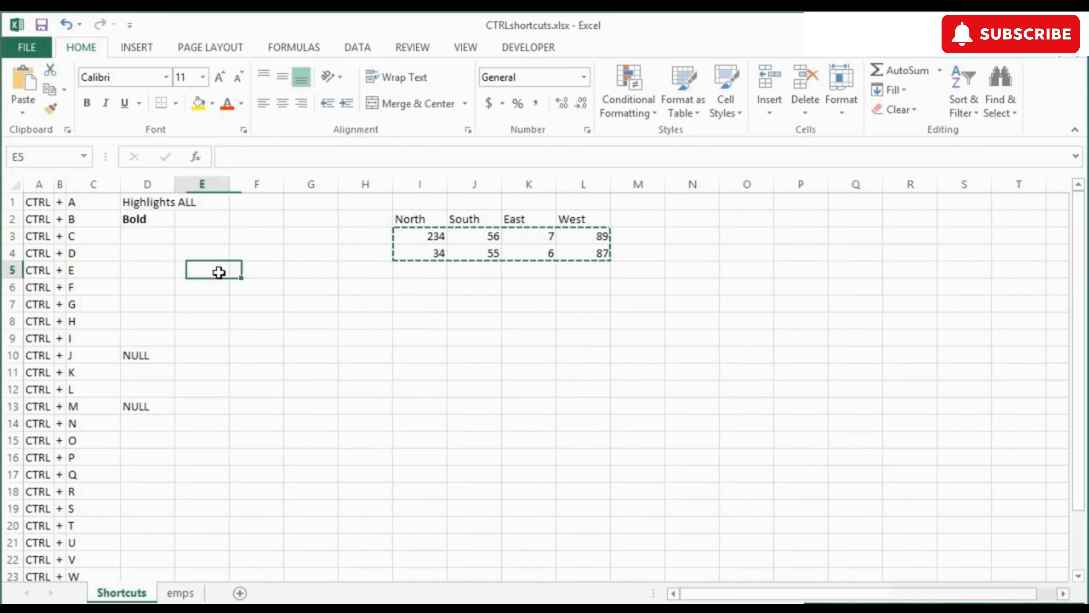
{"action": "key", "text": "Left"}
{"action": "key", "text": "Up"}
{"action": "key", "text": "Up"}
{"action": "type", "text": "Co"}
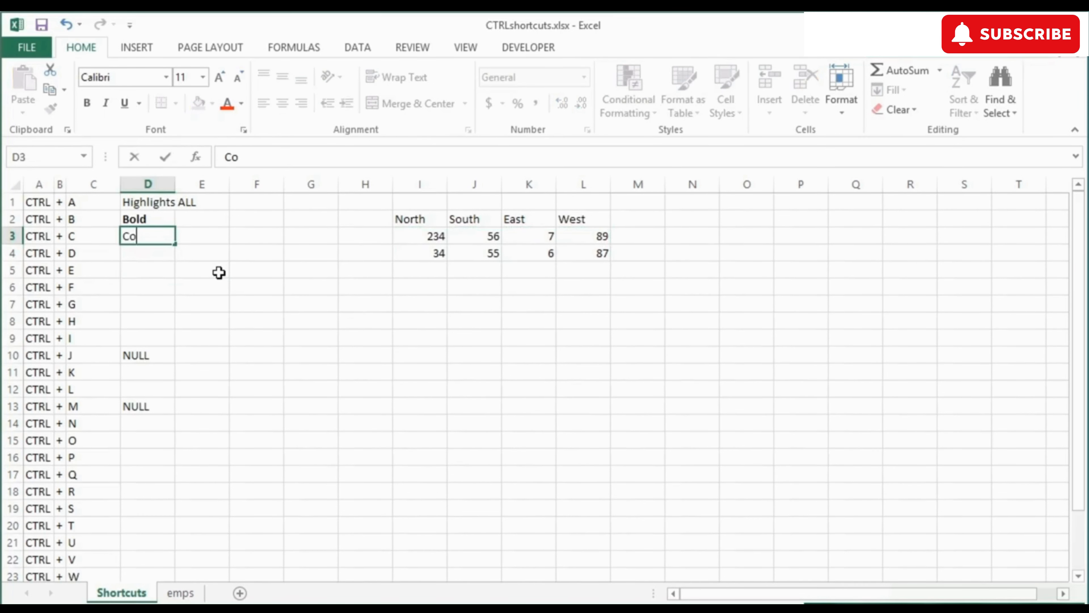
{"action": "type", "text": "py"}
{"action": "key", "text": "Tab"}
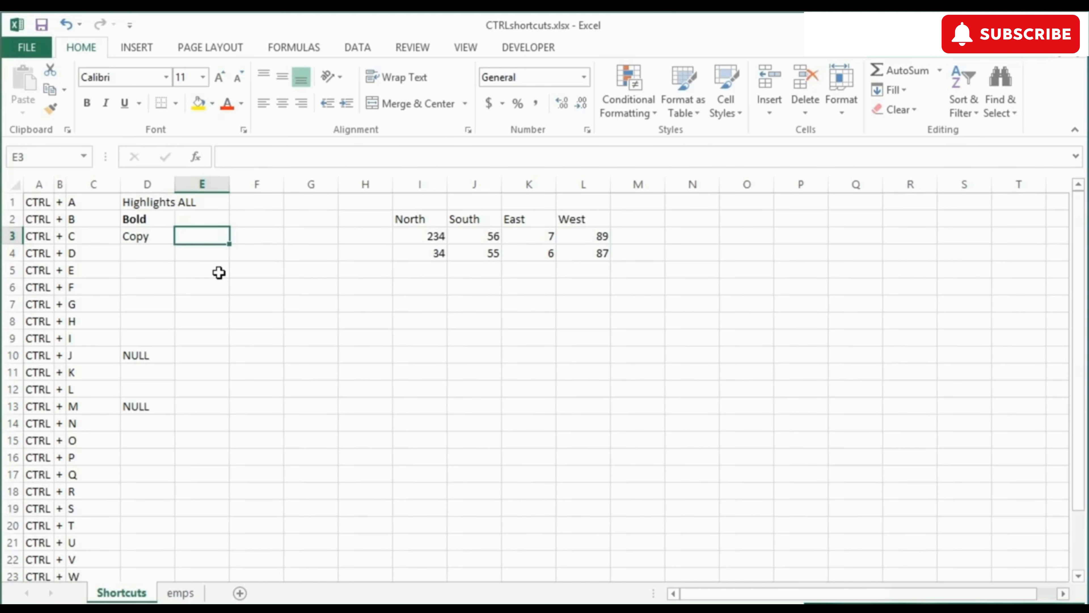
Step: Reselect the figures in I3:L4 and copy them again
{"action": "key", "text": "Right"}
{"action": "key", "text": "Right"}
{"action": "key", "text": "Right"}
{"action": "key", "text": "Right"}
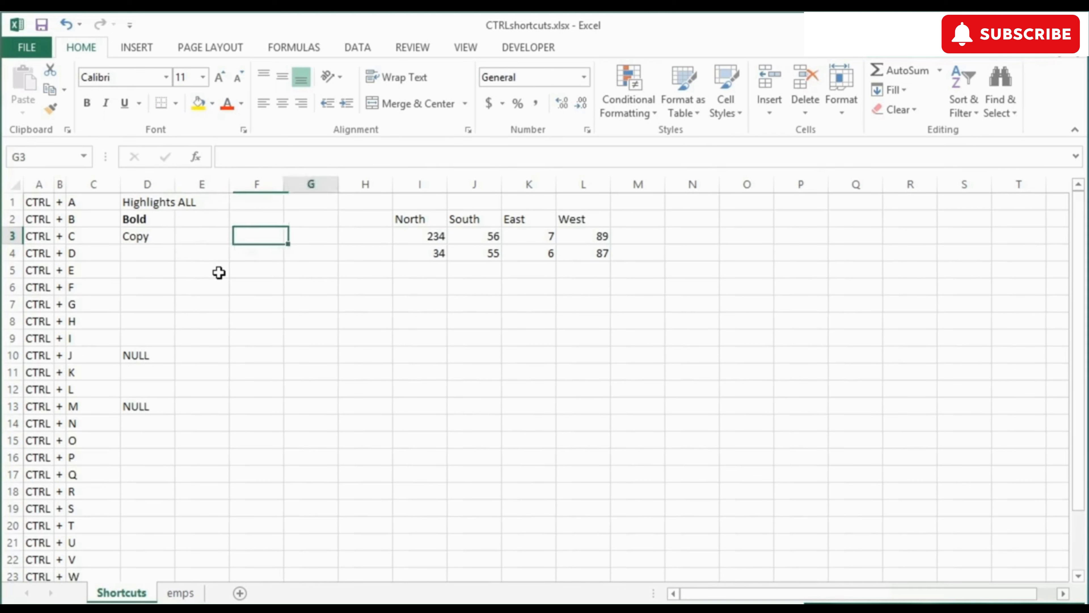
{"action": "key", "text": "shift+Right"}
{"action": "key", "text": "shift+Right"}
{"action": "key", "text": "shift+Right"}
{"action": "key", "text": "shift+Right"}
{"action": "key", "text": "shift+Down"}
{"action": "key", "text": "shift+Left"}
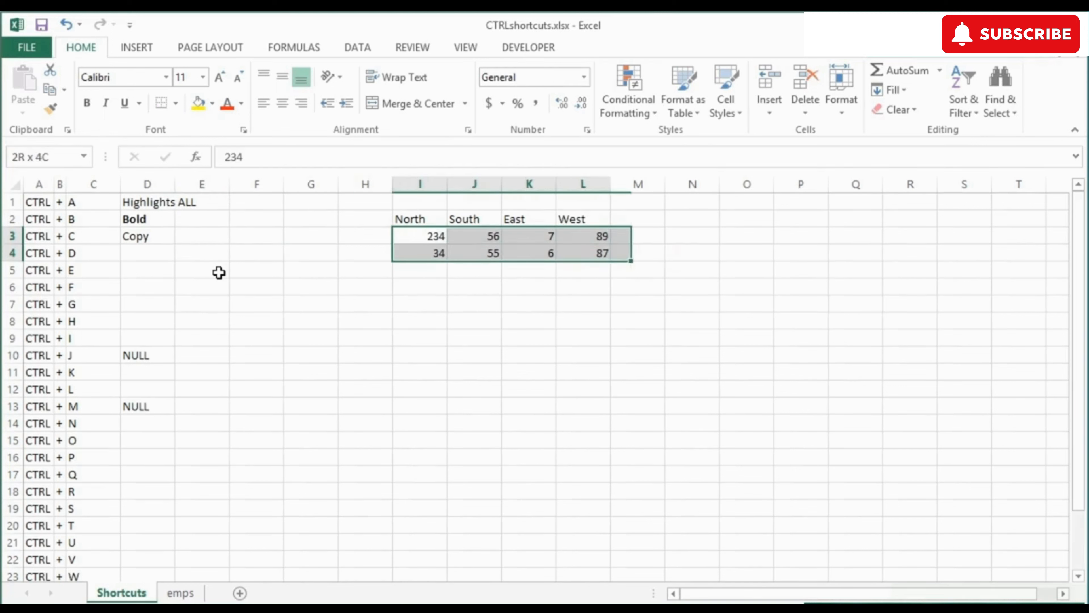
{"action": "key", "text": "ctrl+c"}
{"action": "key", "text": "Down"}
{"action": "key", "text": "Down"}
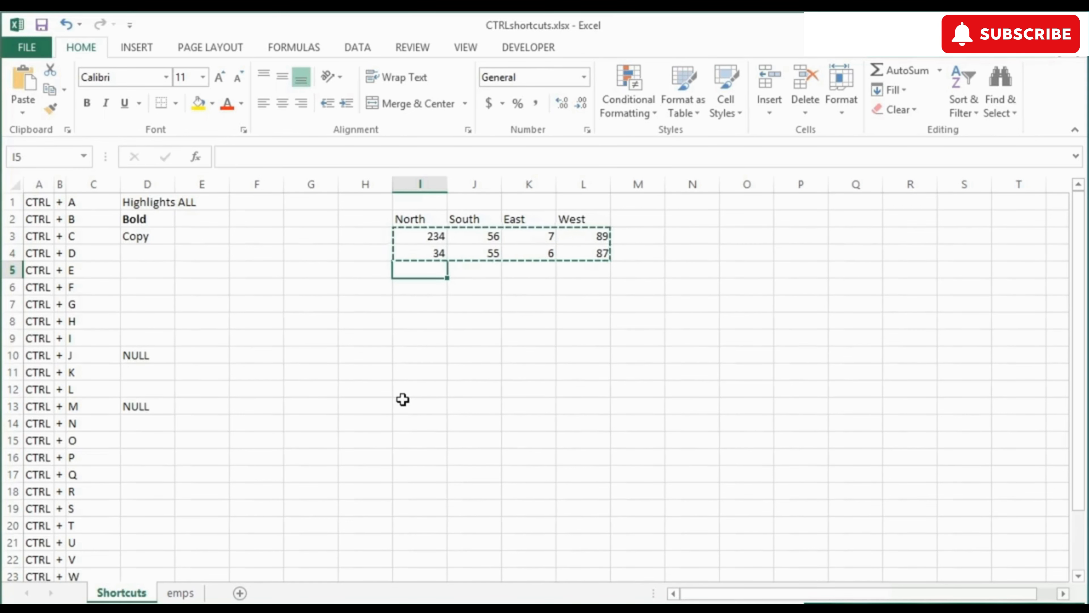
Step: Paste the copied figures at I5, I7 and I9, filling rows 5–10
{"action": "key", "text": "ctrl+v"}
{"action": "key", "text": "Down"}
{"action": "key", "text": "Down"}
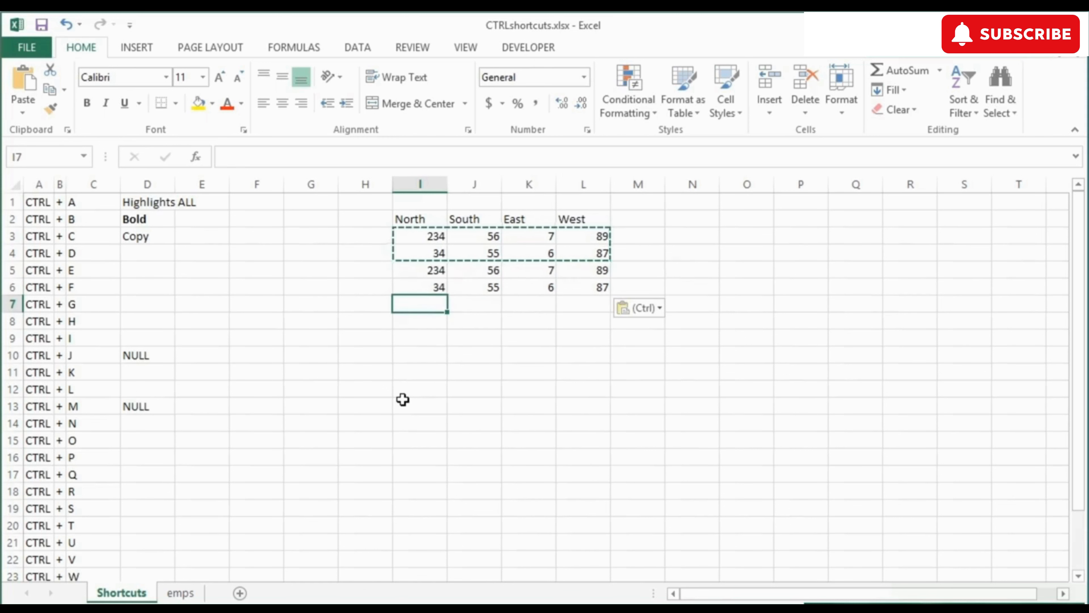
{"action": "key", "text": "ctrl+v"}
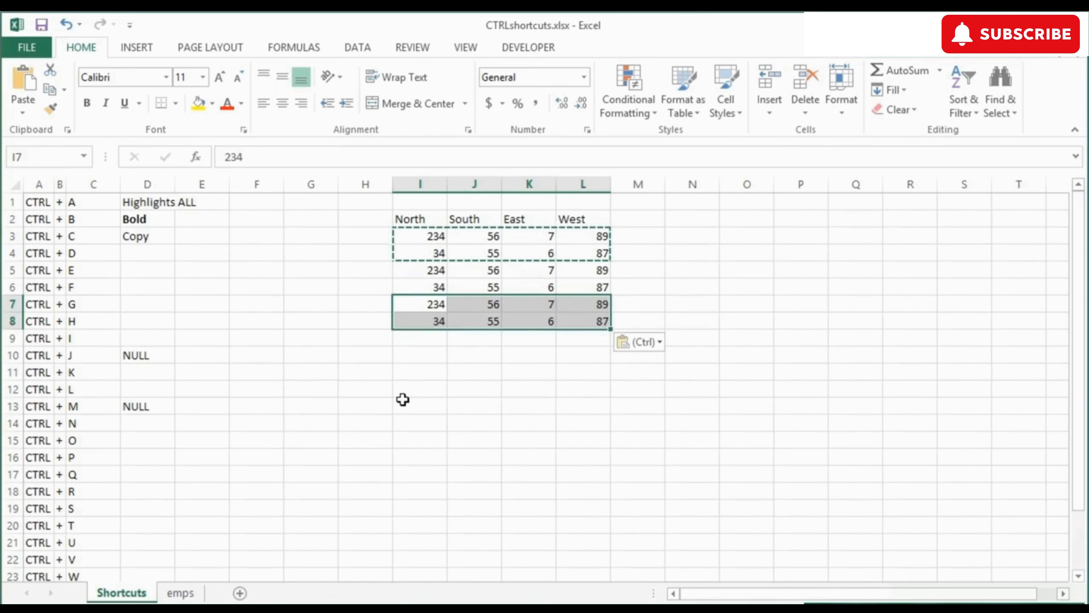
{"action": "key", "text": "Down"}
{"action": "key", "text": "Down"}
{"action": "key", "text": "ctrl+v"}
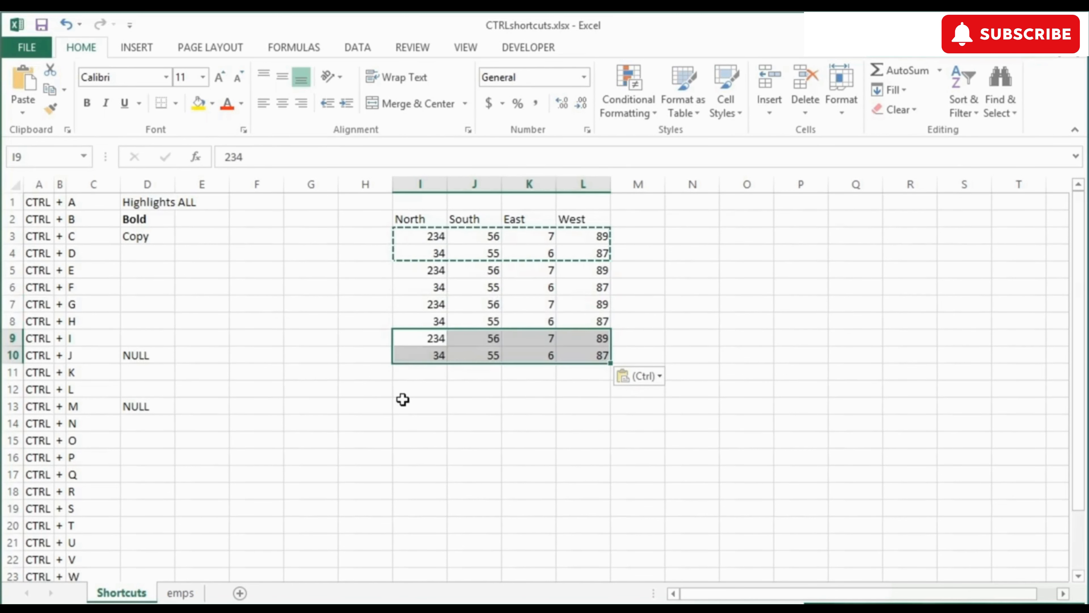
{"action": "key", "text": "Down"}
{"action": "key", "text": "Down"}
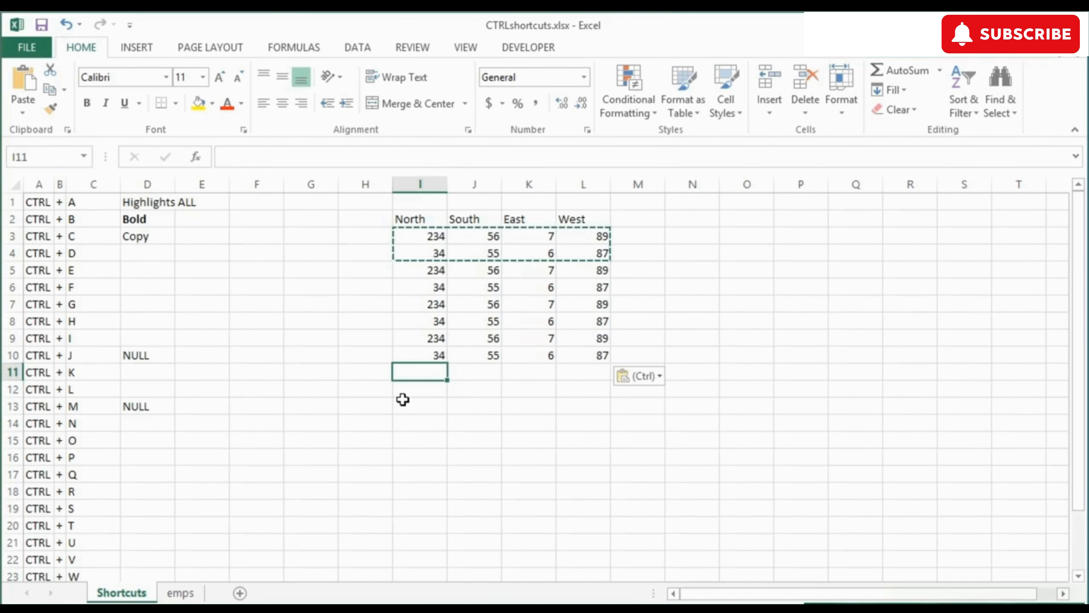
Step: End the copy and type 'Paste' in D22 beside CTRL + V
{"action": "key", "text": "Escape"}
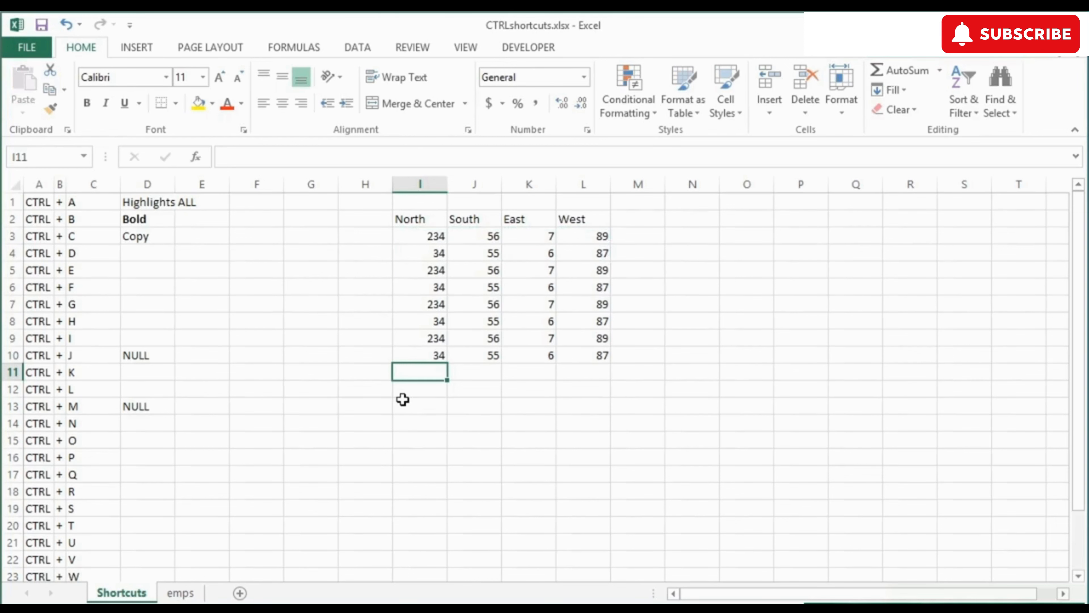
{"action": "left_click", "coordinate": [166, 561]}
{"action": "type", "text": "Paste"}
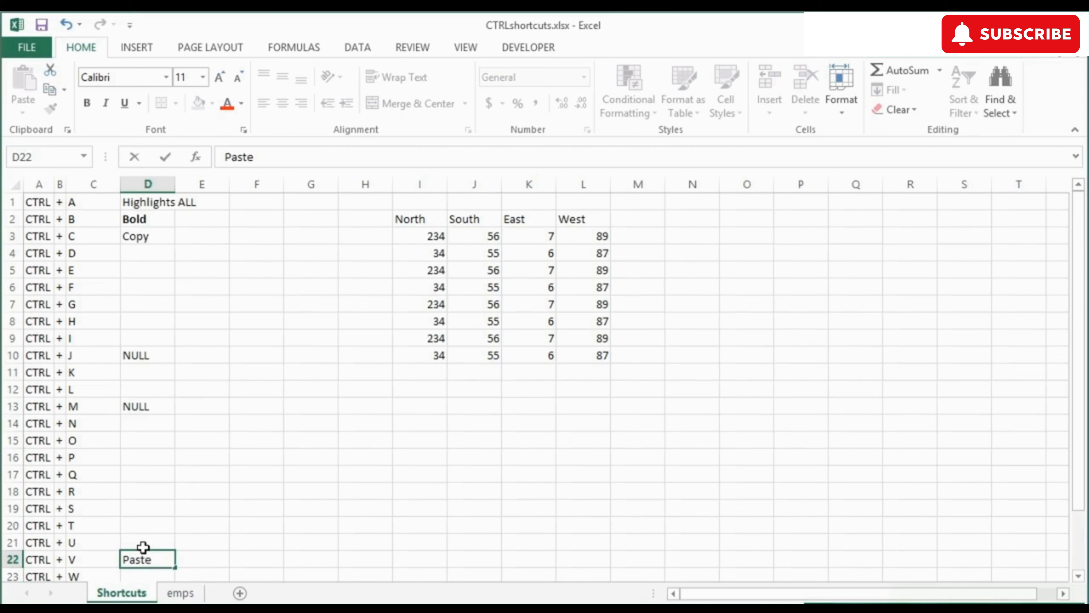
Step: Commit the Paste label, then move the row-10 values (34, 55, 6, 87) to row 13
{"action": "left_click", "coordinate": [149, 241]}
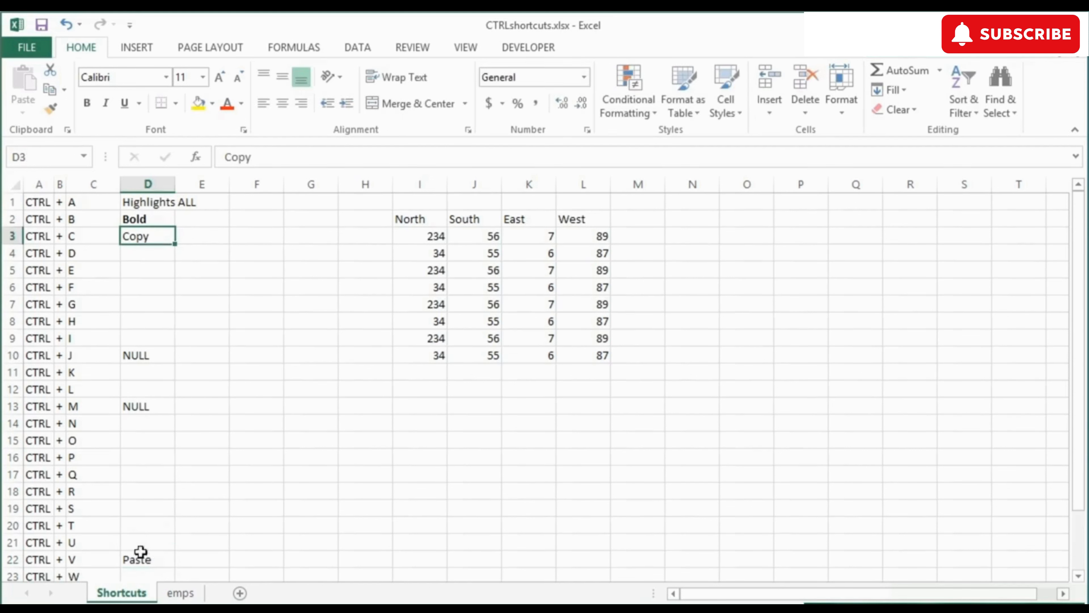
{"action": "scroll", "coordinate": [123, 518], "scroll_direction": "down", "scroll_amount": 1}
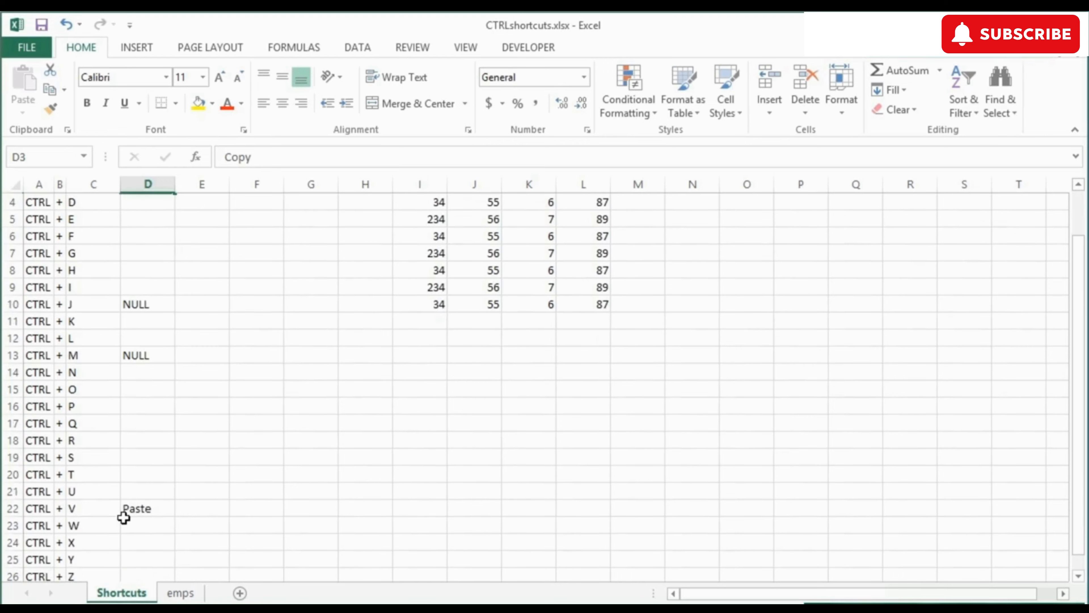
{"action": "left_click", "coordinate": [144, 544]}
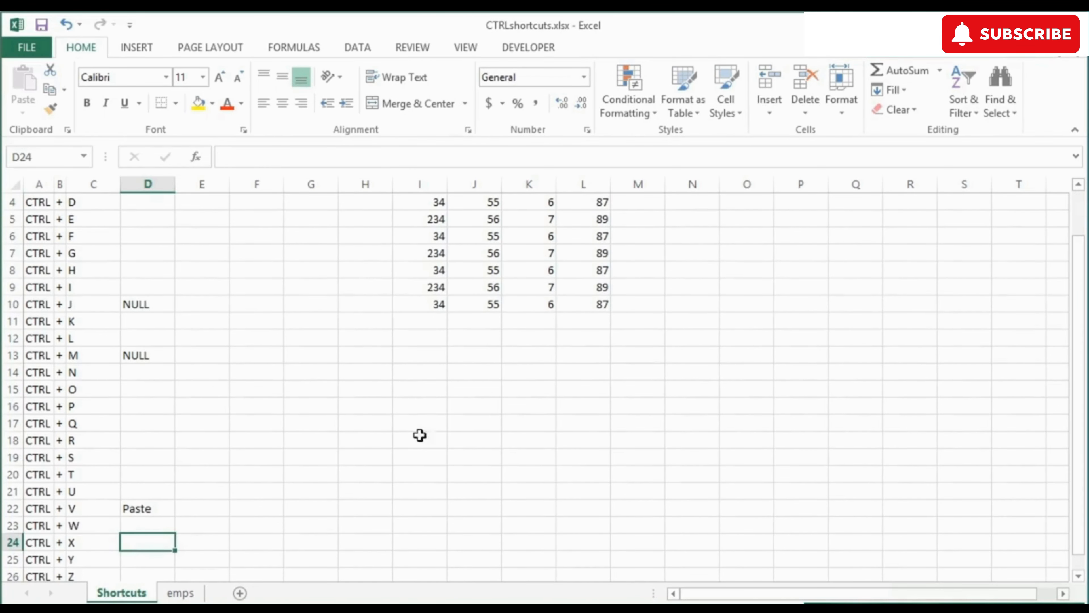
{"action": "left_click_drag", "start_coordinate": [433, 304], "coordinate": [584, 311]}
{"action": "key", "text": "ctrl+c"}
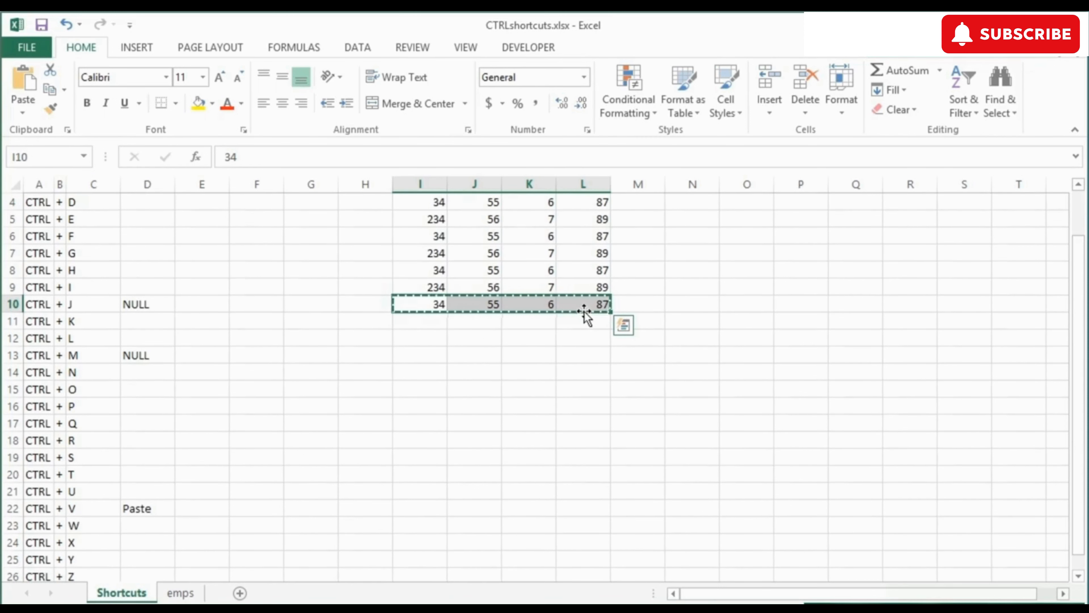
{"action": "left_click", "coordinate": [430, 361]}
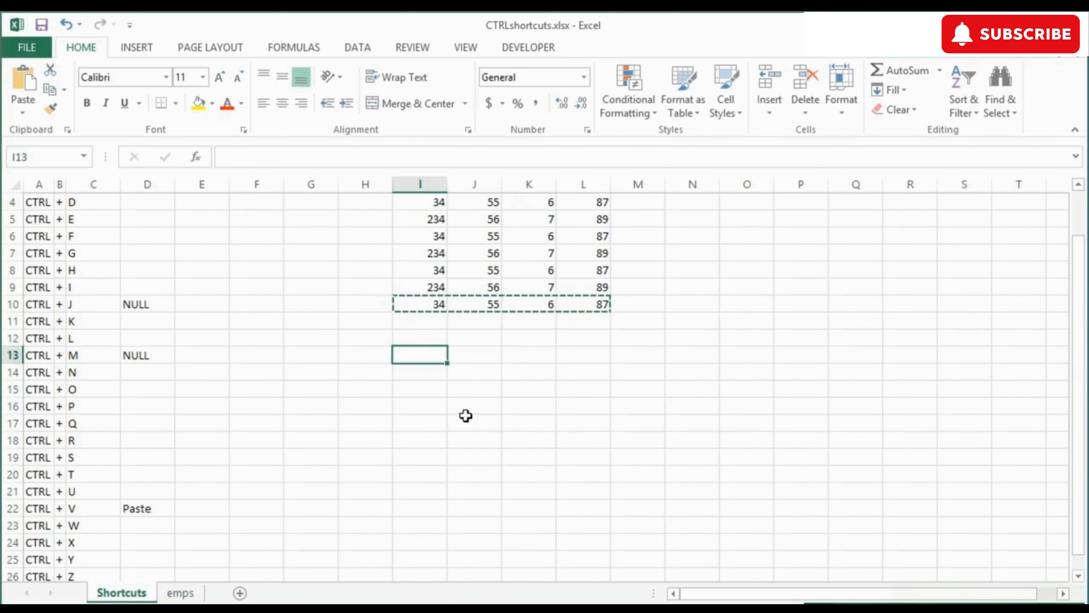
{"action": "key", "text": "ctrl+v"}
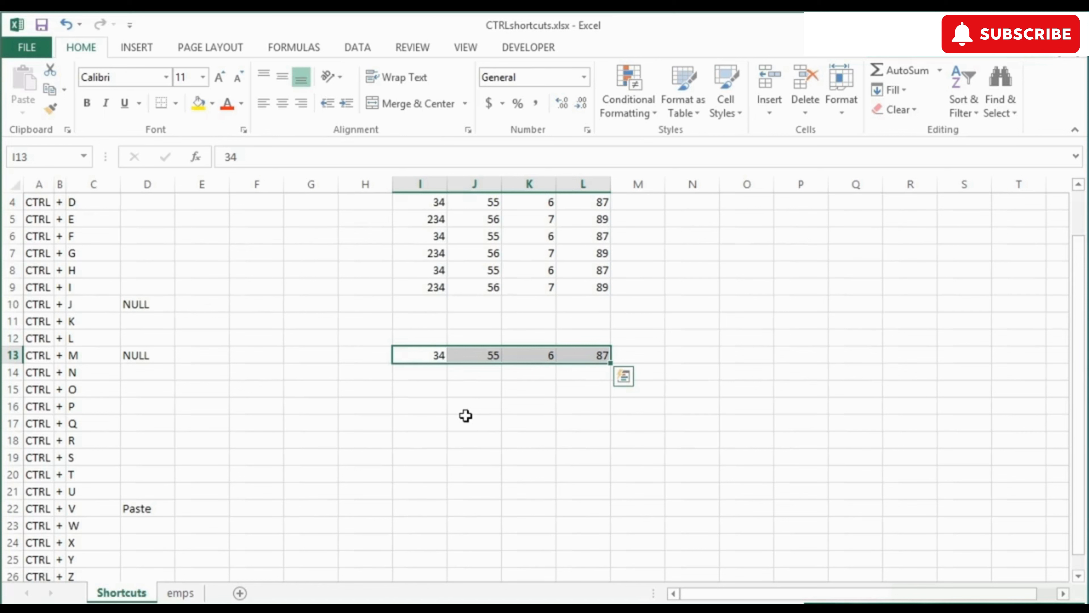
Step: Label D24 'Cut' beside CTRL + X
{"action": "left_click", "coordinate": [139, 544]}
{"action": "type", "text": "Cu"}
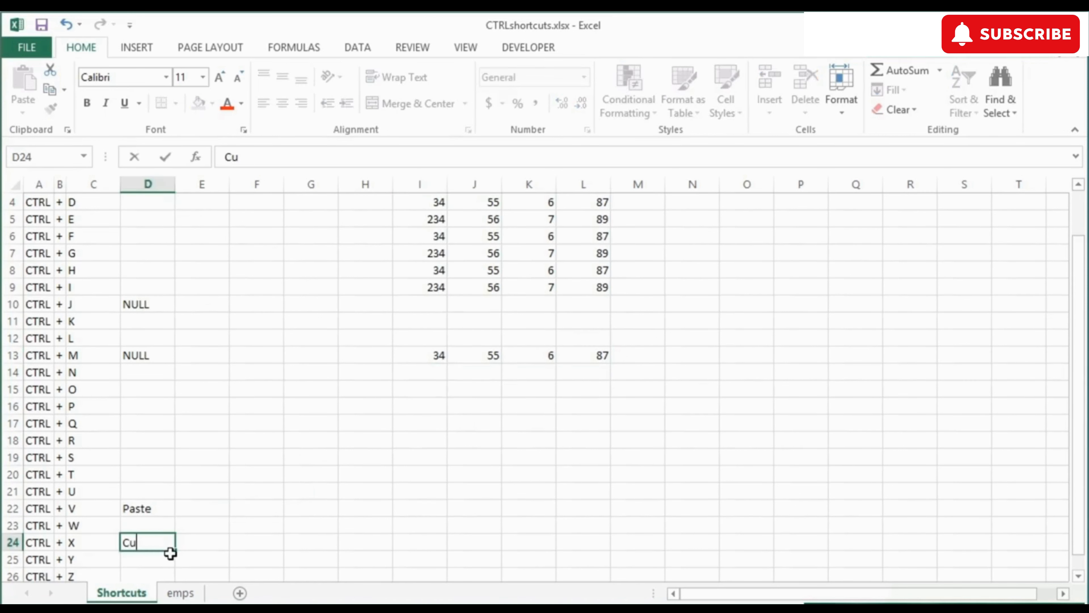
{"action": "type", "text": "t"}
{"action": "key", "text": "ctrl+Return"}
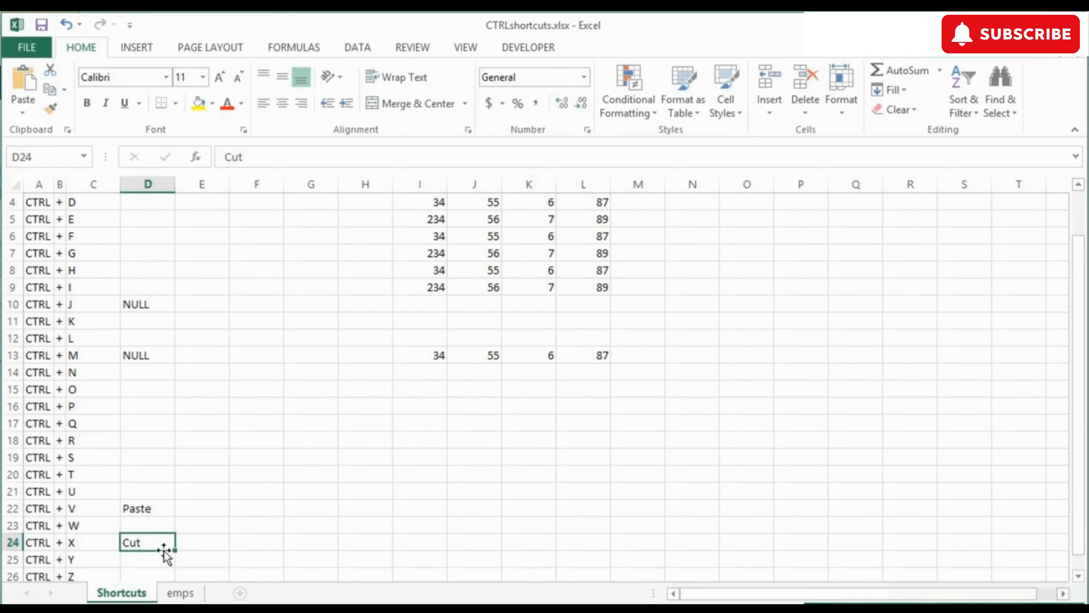
{"action": "left_click", "coordinate": [148, 510]}
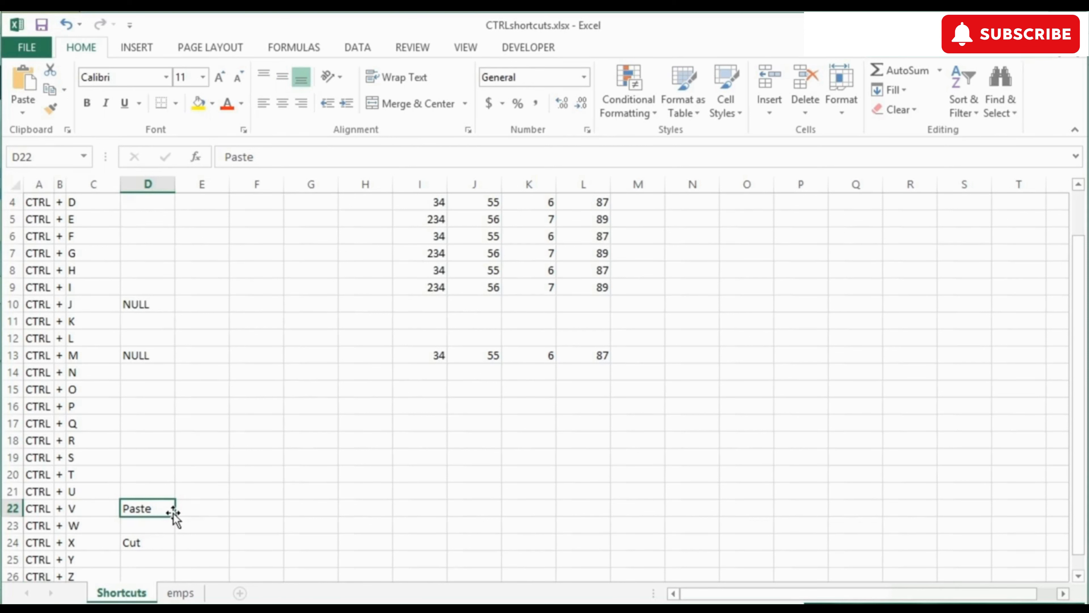
Step: Fill D4 down with Ctrl+D, then replace it with the label 'Ditto'
{"action": "scroll", "coordinate": [144, 425], "scroll_direction": "up", "scroll_amount": 1}
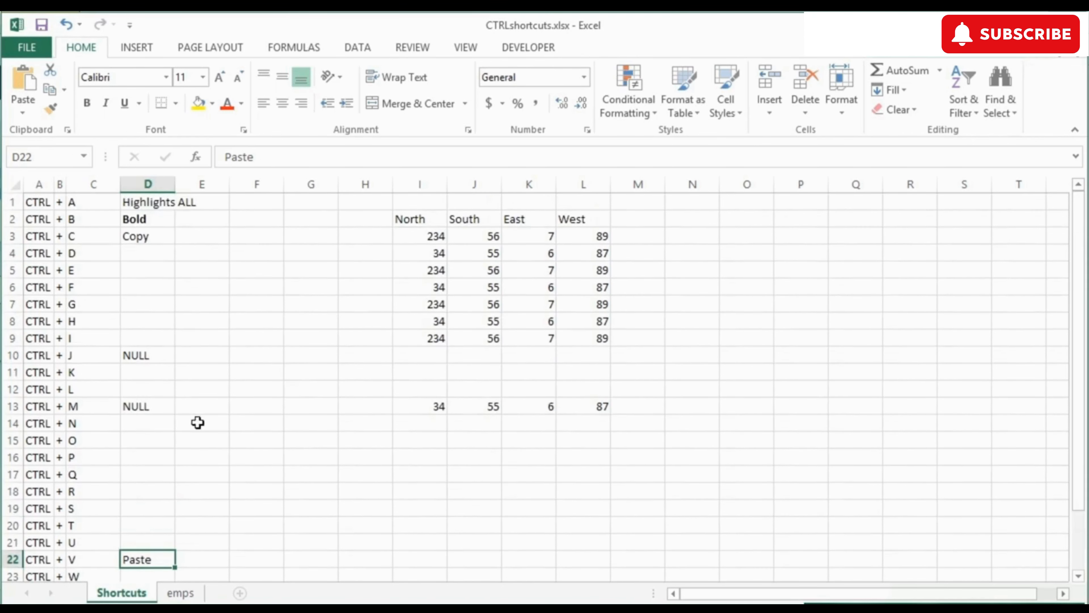
{"action": "left_click", "coordinate": [150, 256]}
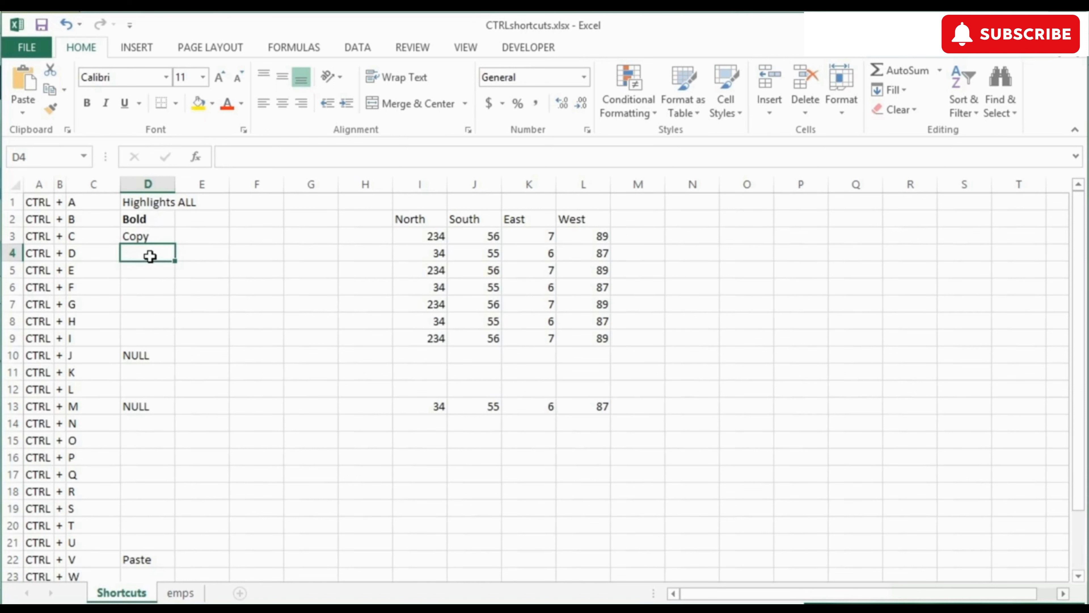
{"action": "key", "text": "ctrl+d"}
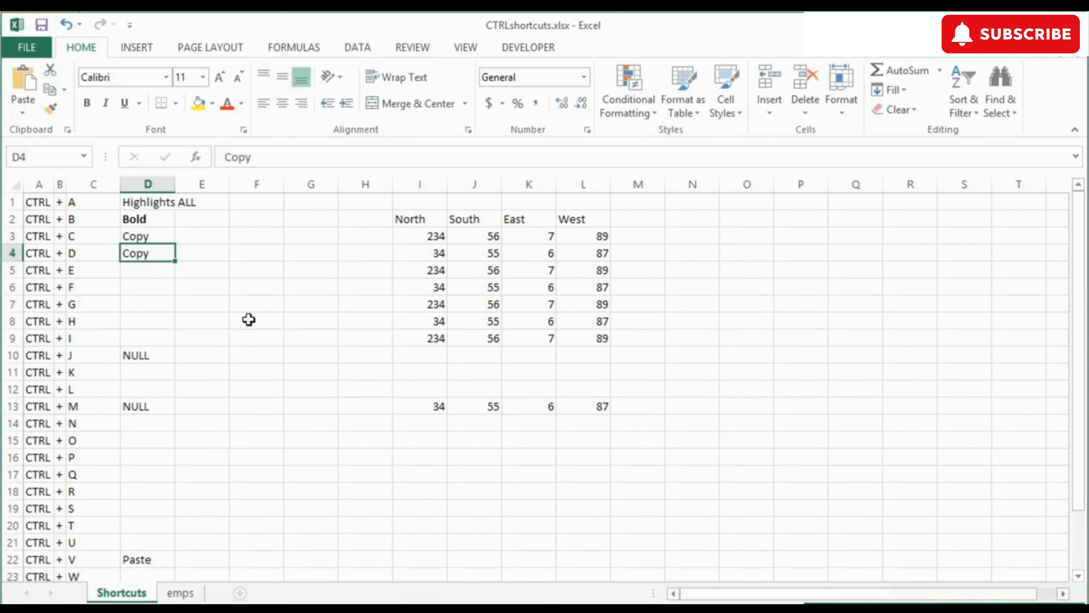
{"action": "type", "text": "Ditto"}
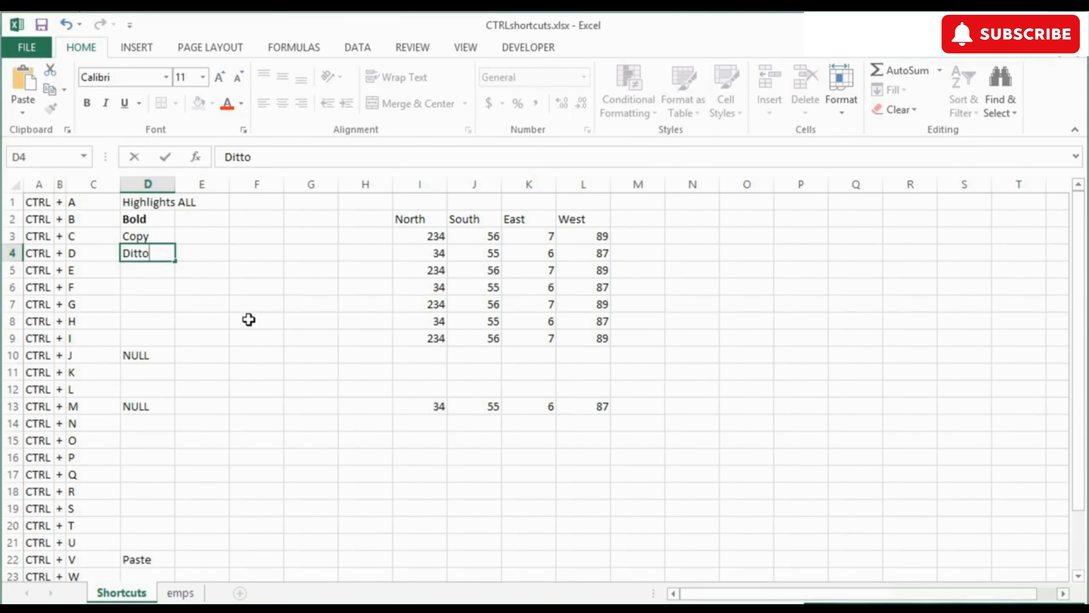
{"action": "key", "text": "Tab"}
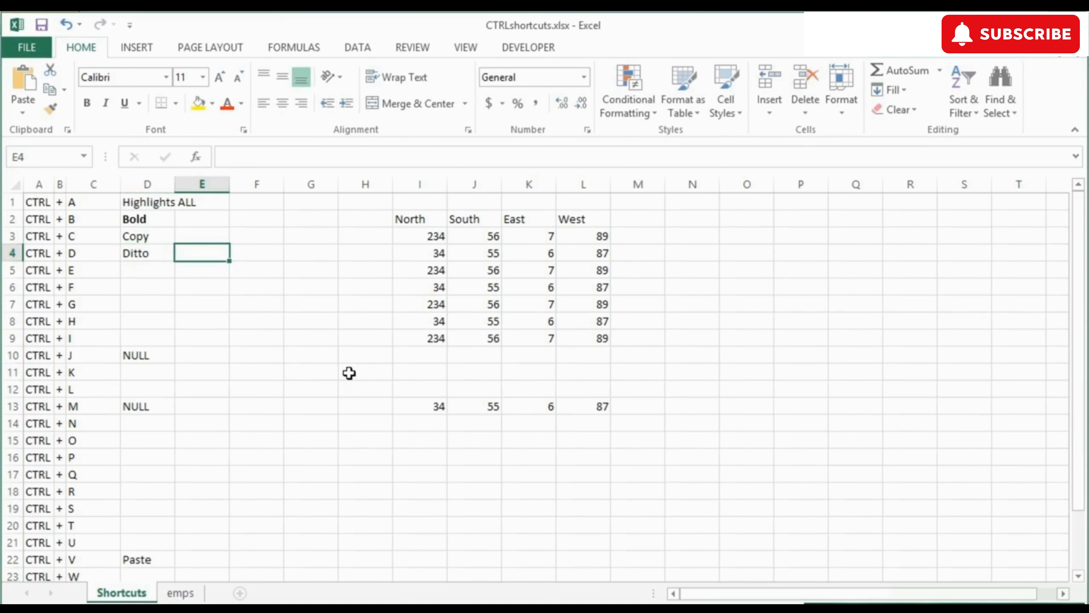
Step: Fill the empty North cell I10 with 234 from the cell above
{"action": "left_click", "coordinate": [373, 373]}
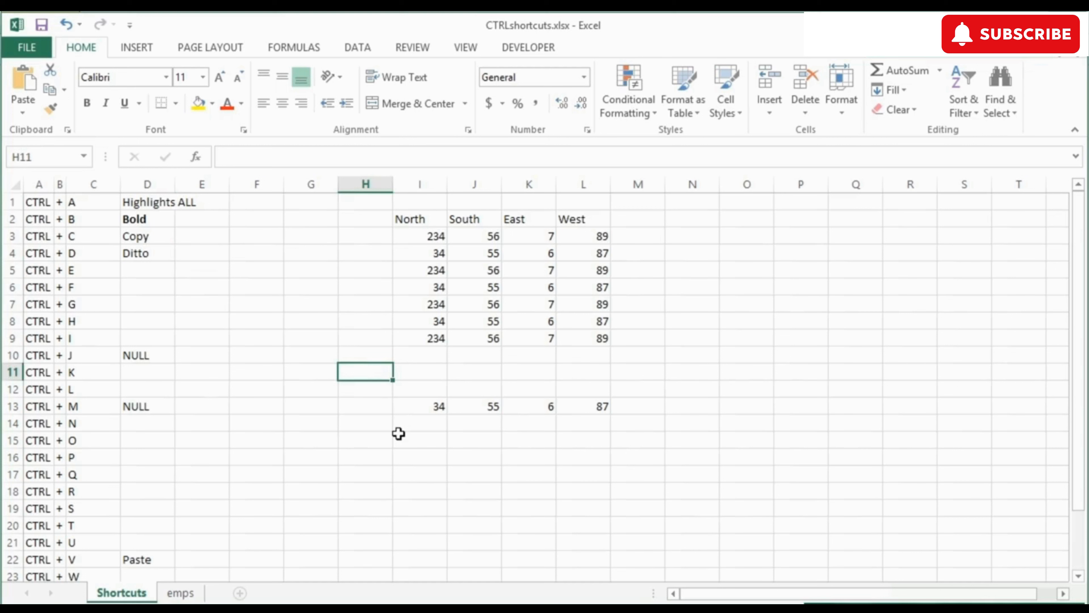
{"action": "key", "text": "Up"}
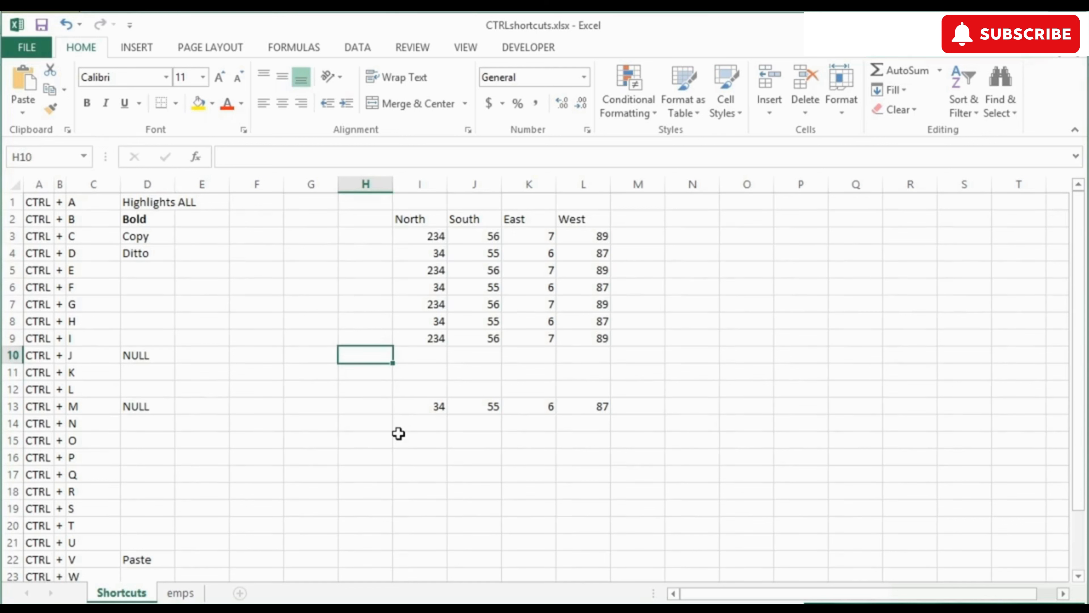
{"action": "key", "text": "Right"}
{"action": "key", "text": "ctrl+d"}
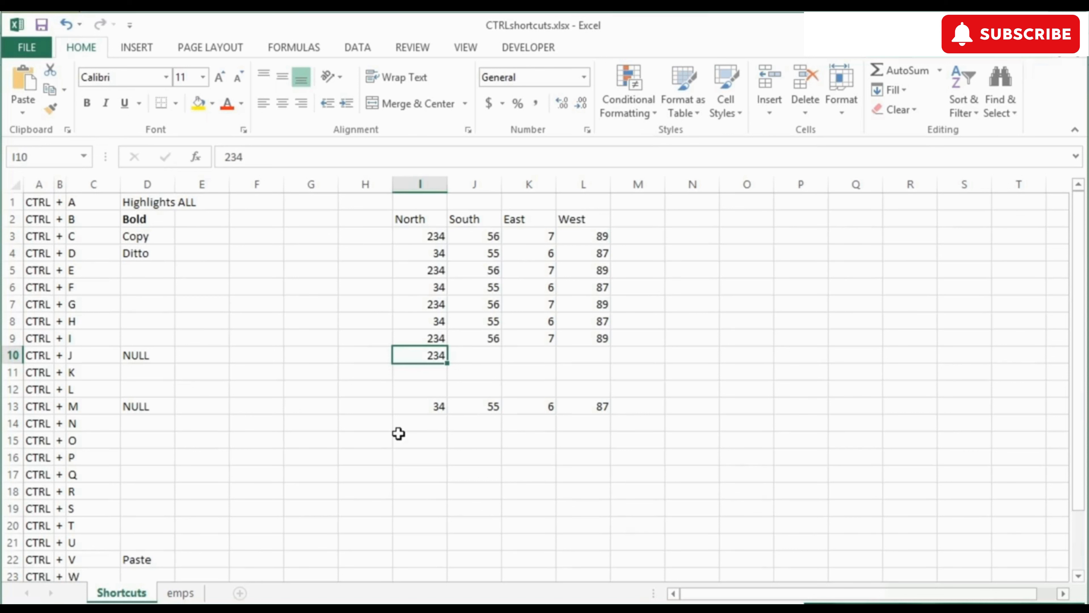
{"action": "left_click", "coordinate": [165, 275]}
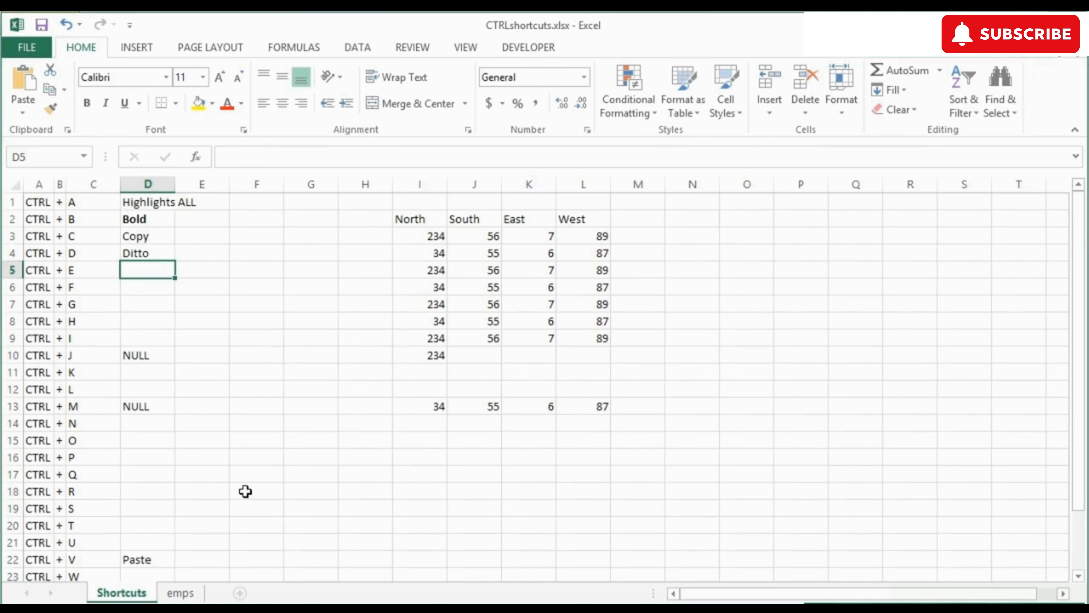
Step: On the emps sheet, widen column E and head it 'FullName'
{"action": "left_click", "coordinate": [188, 595]}
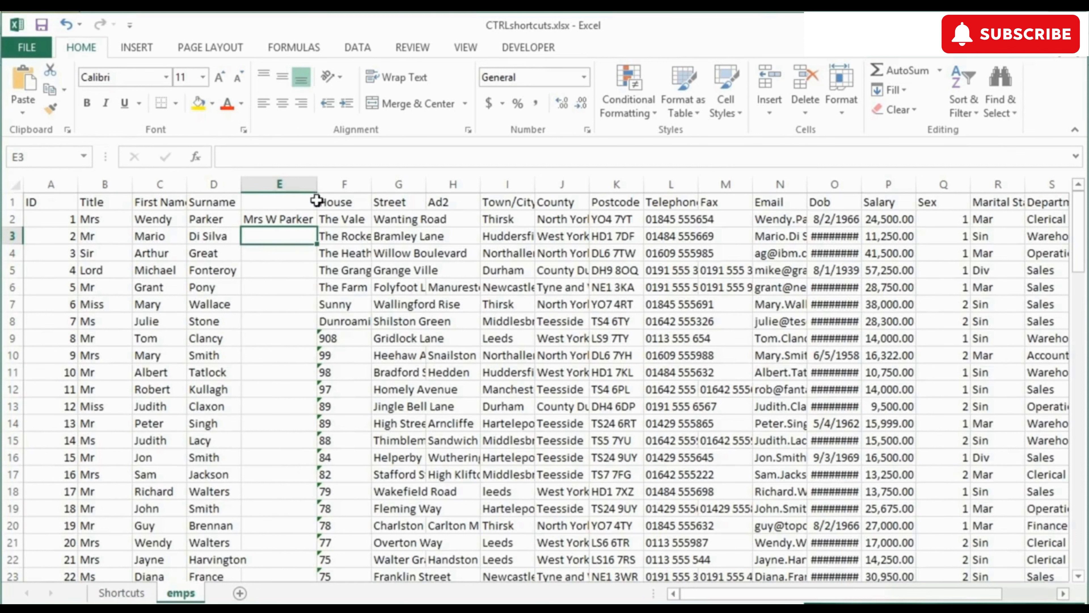
{"action": "left_click_drag", "start_coordinate": [318, 184], "coordinate": [334, 185]}
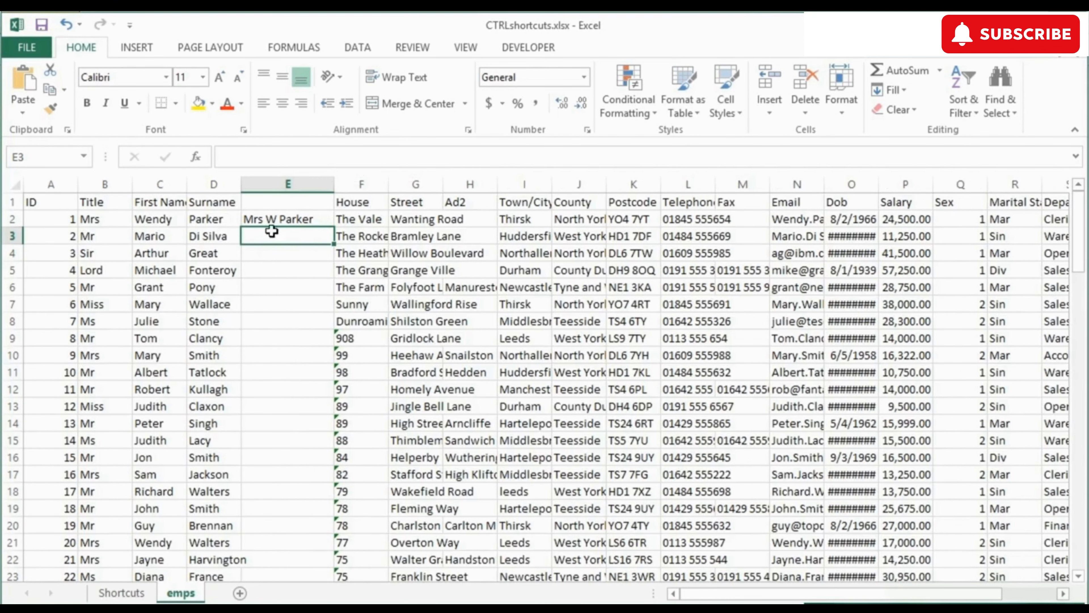
{"action": "left_click", "coordinate": [282, 203]}
{"action": "type", "text": "F"}
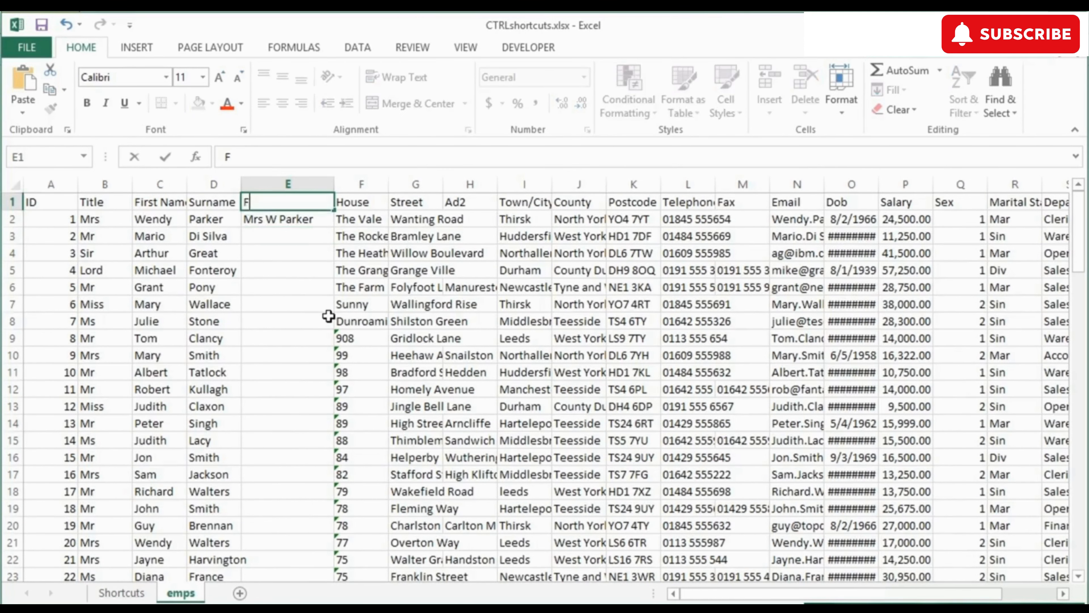
{"action": "type", "text": "ullName"}
{"action": "key", "text": "Return"}
Step: Flash Fill column E from E3 with each employee's title, initial and surname
{"action": "key", "text": "Down"}
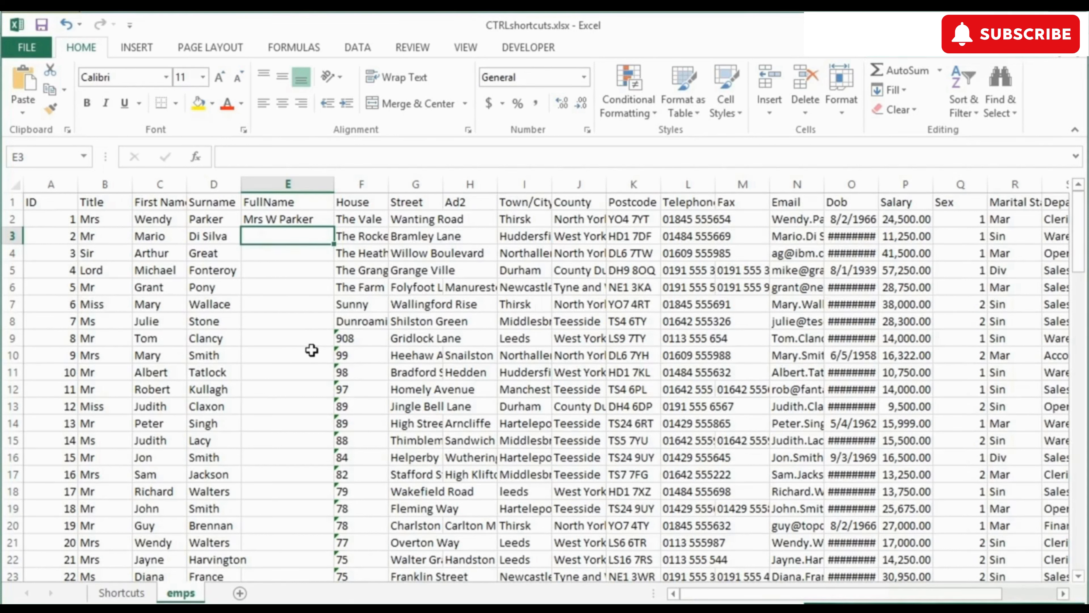
{"action": "key", "text": "ctrl+e"}
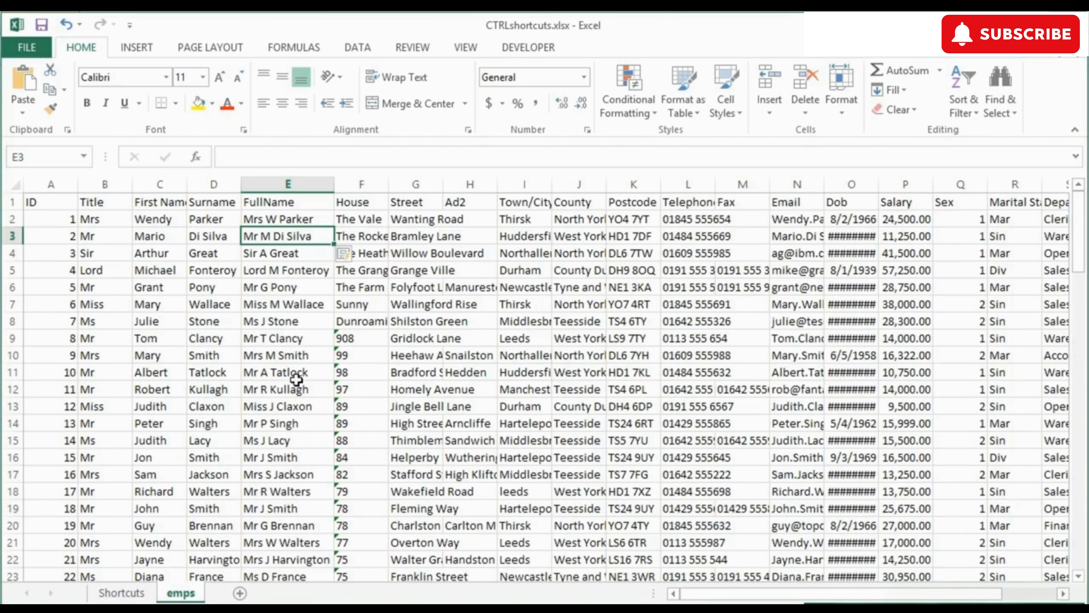
{"action": "scroll", "coordinate": [296, 378], "scroll_direction": "down", "scroll_amount": 4}
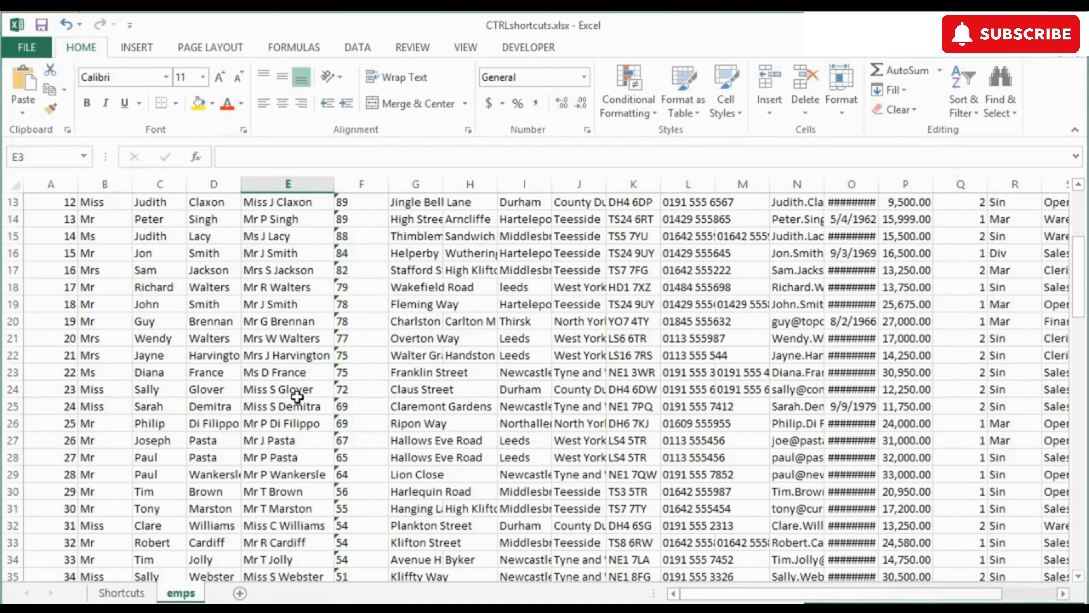
Step: Back on the Shortcuts sheet, label D5 'Flash Fill' for CTRL + E
{"action": "left_click", "coordinate": [124, 594]}
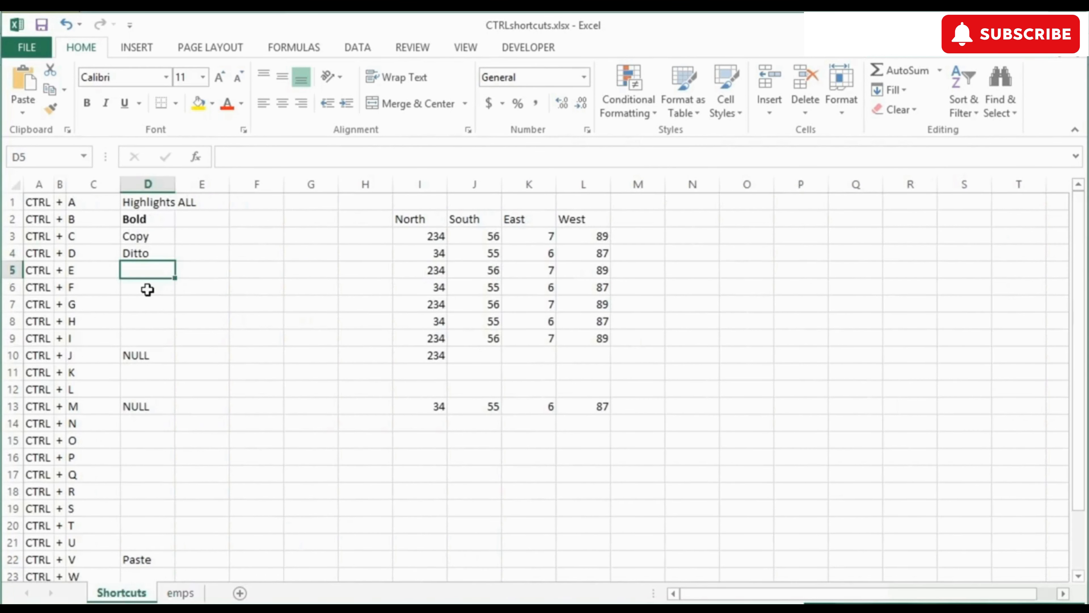
{"action": "type", "text": "Flash Fill"}
{"action": "key", "text": "Return"}
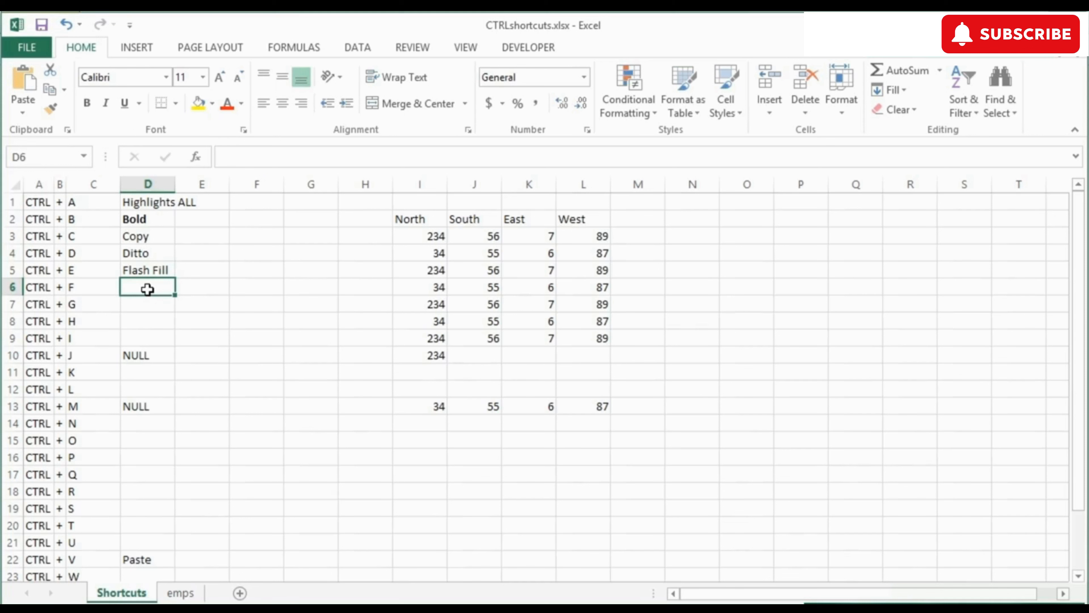
Step: Find the value 55 with Ctrl+F, then label D6 'Find'
{"action": "key", "text": "ctrl+f"}
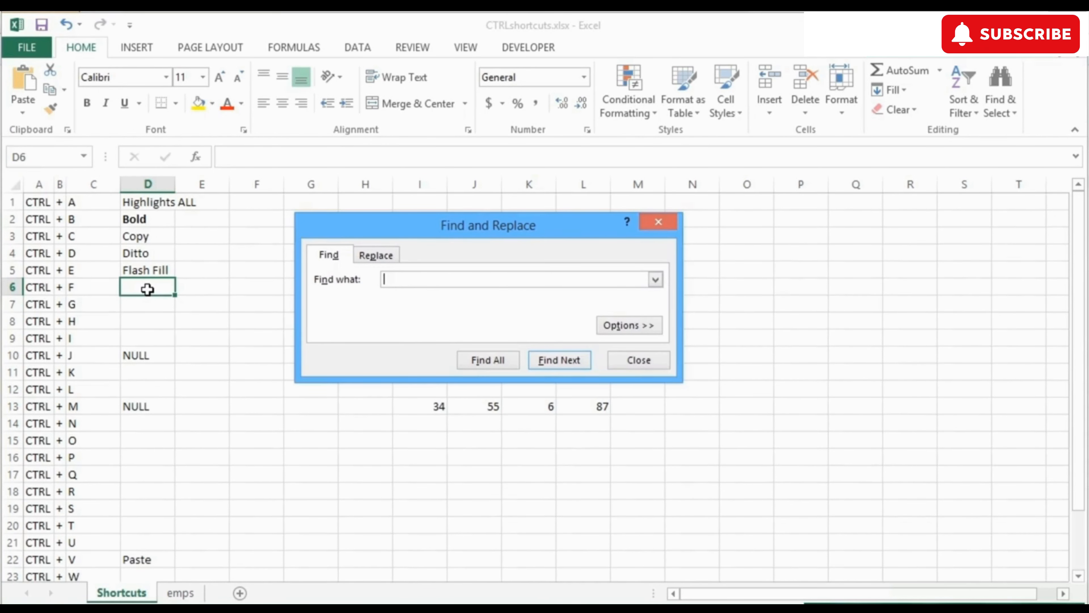
{"action": "type", "text": "55"}
{"action": "key", "text": "Return"}
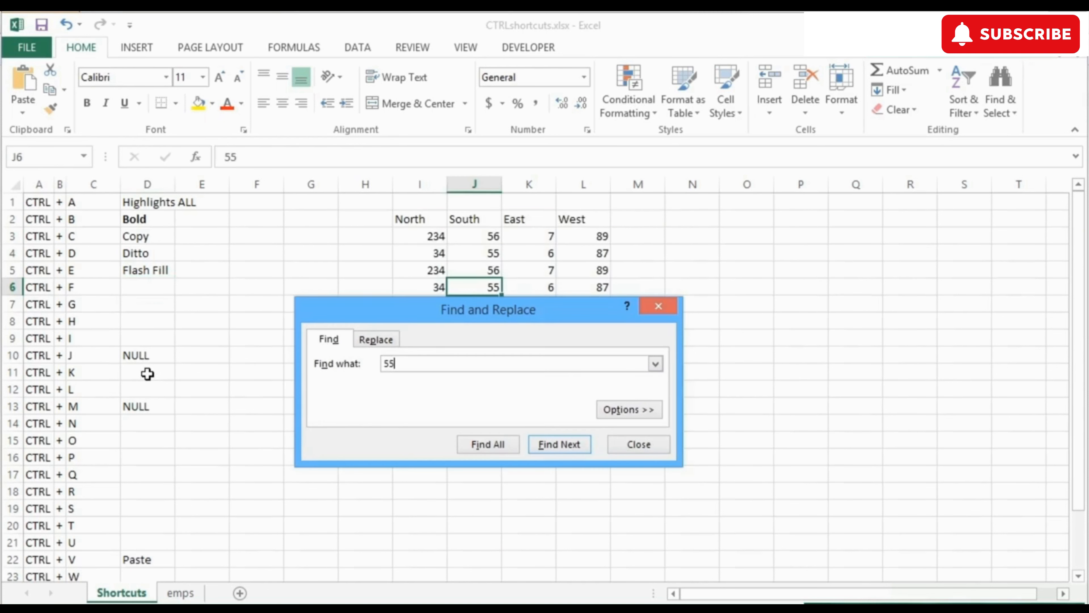
{"action": "key", "text": "Escape"}
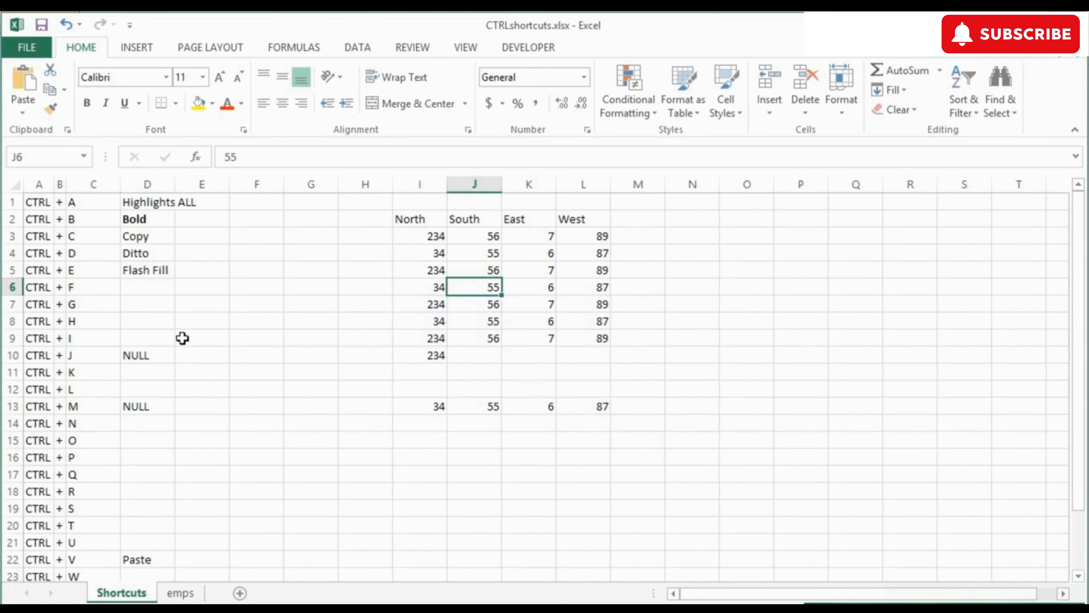
{"action": "left_click", "coordinate": [157, 287]}
{"action": "type", "text": "Find"}
{"action": "key", "text": "Return"}
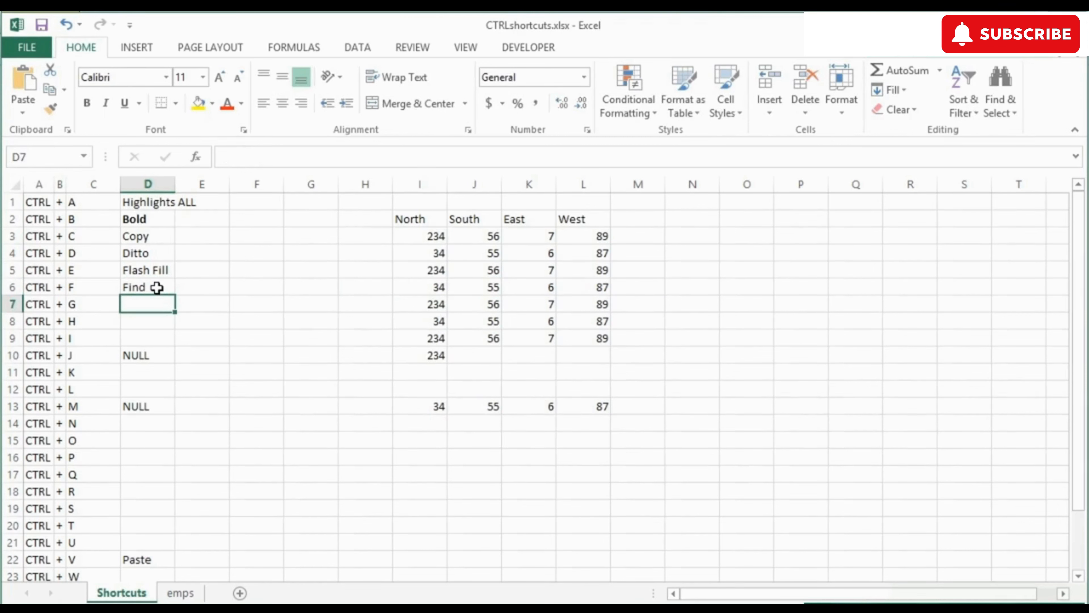
Step: Jump to cell N24 with Ctrl+G, then label D7 'Goto'
{"action": "key", "text": "ctrl+g"}
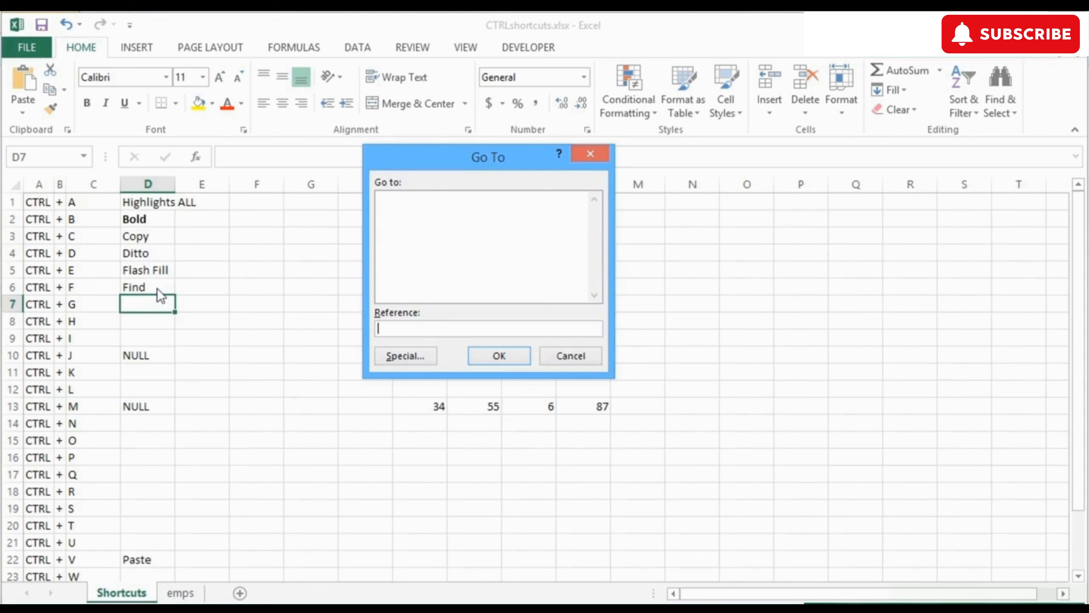
{"action": "type", "text": "n24"}
{"action": "key", "text": "Return"}
{"action": "left_click", "coordinate": [154, 272]}
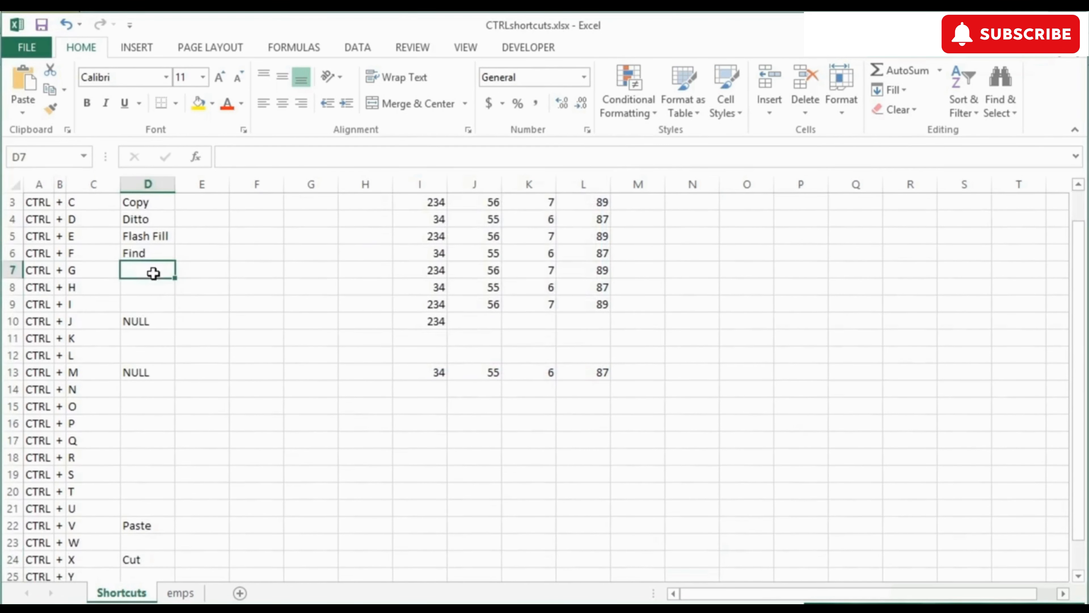
{"action": "type", "text": "Goto"}
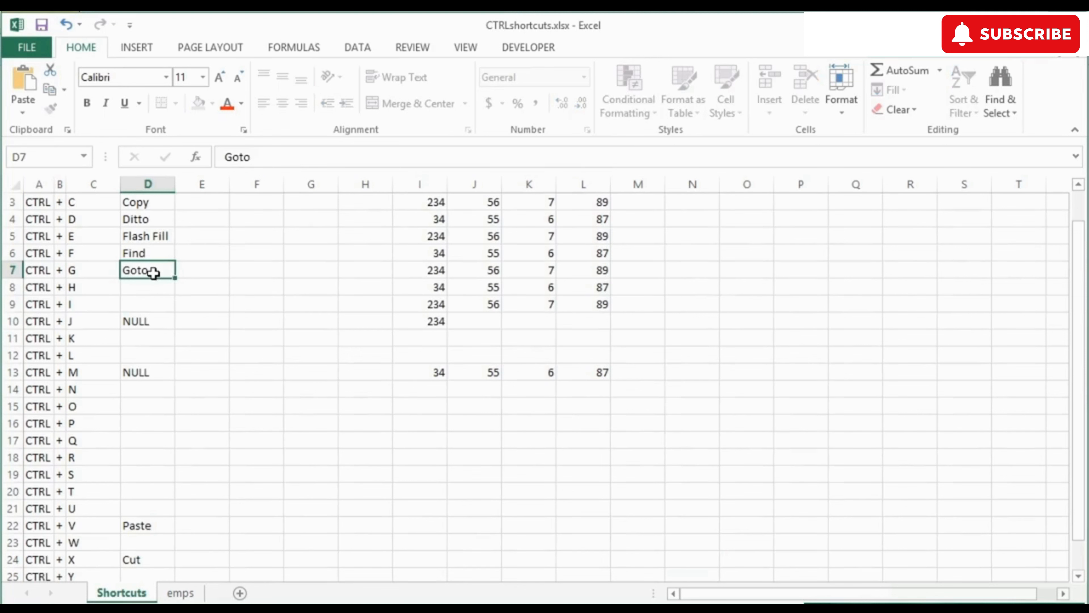
{"action": "key", "text": "Return"}
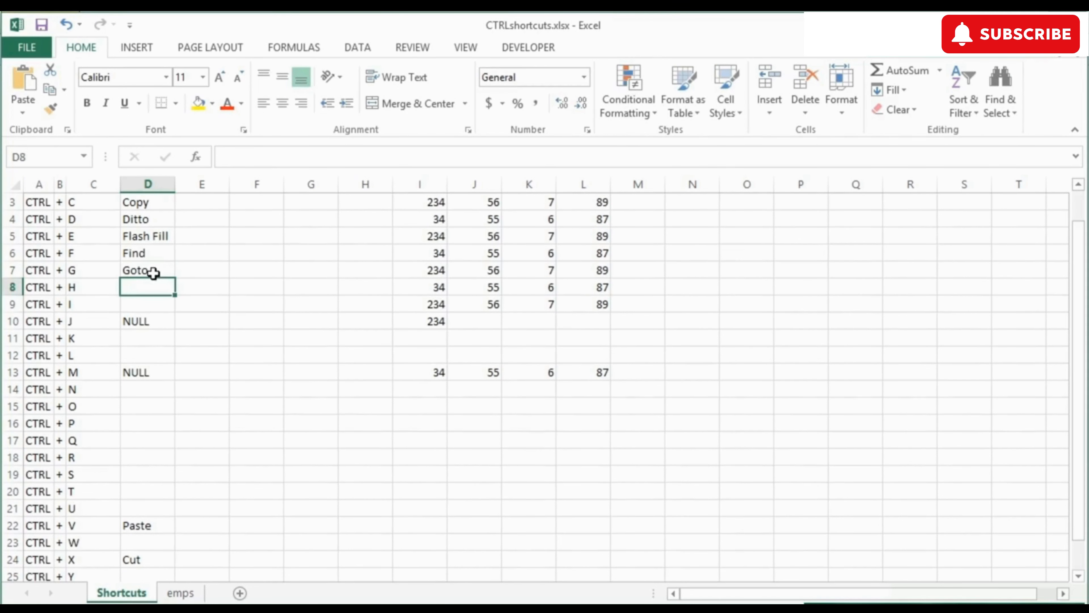
Step: Replace every 55 with 78 (4 replacements), then label D8 'Replace'
{"action": "key", "text": "ctrl+h"}
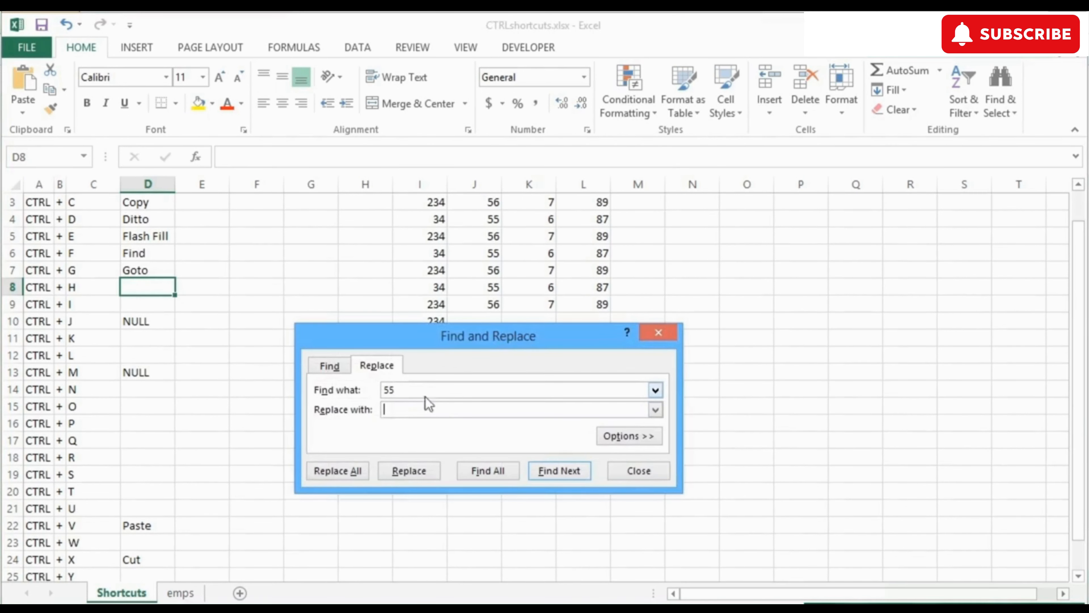
{"action": "key", "text": "Tab"}
{"action": "type", "text": "78"}
{"action": "left_click", "coordinate": [356, 478]}
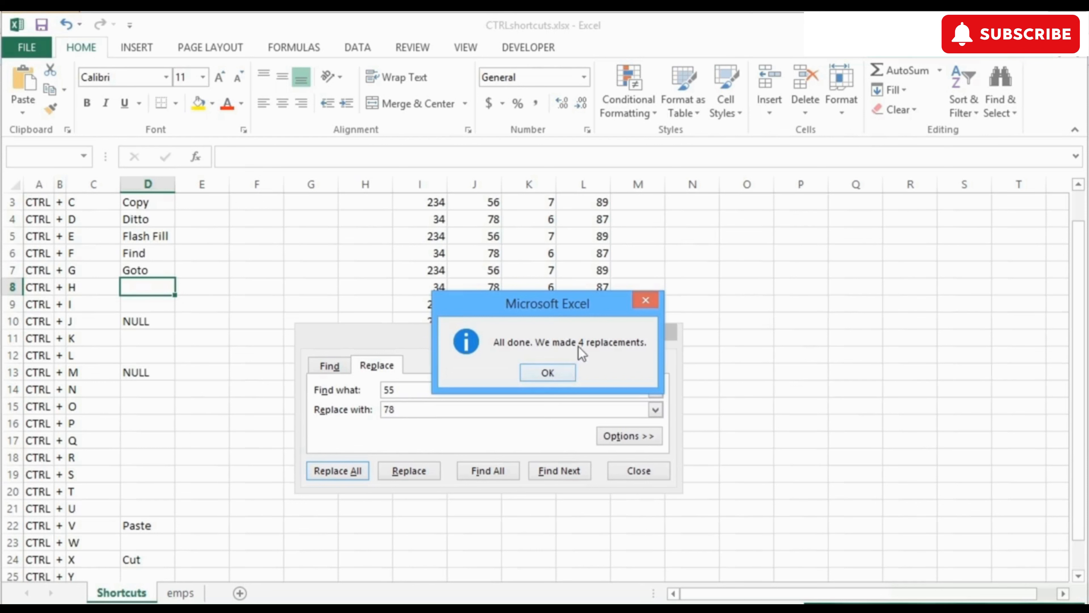
{"action": "left_click", "coordinate": [560, 377]}
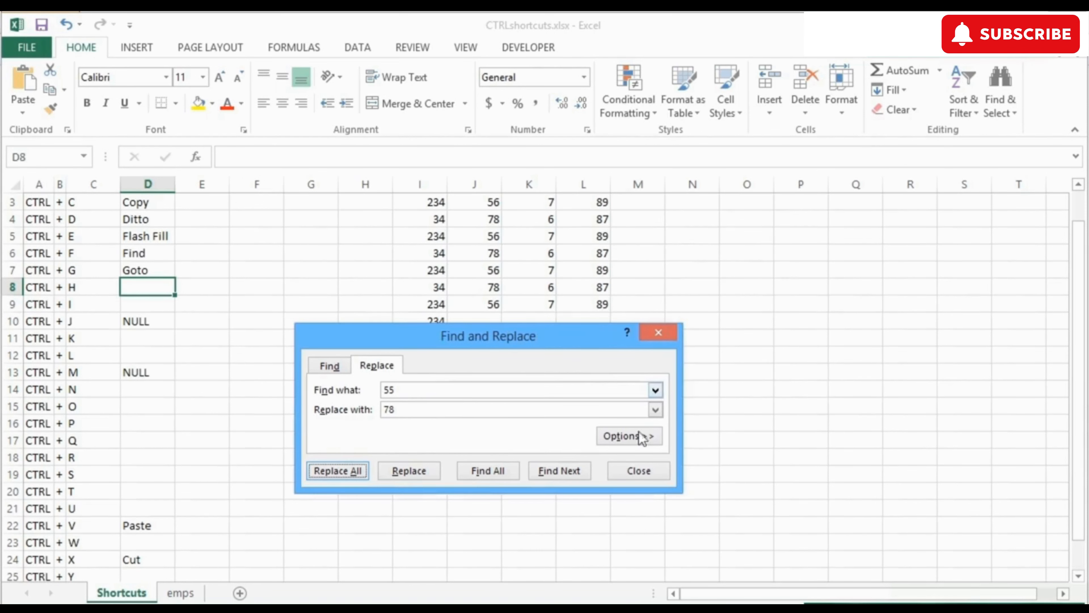
{"action": "left_click", "coordinate": [646, 468]}
{"action": "type", "text": "Replace"}
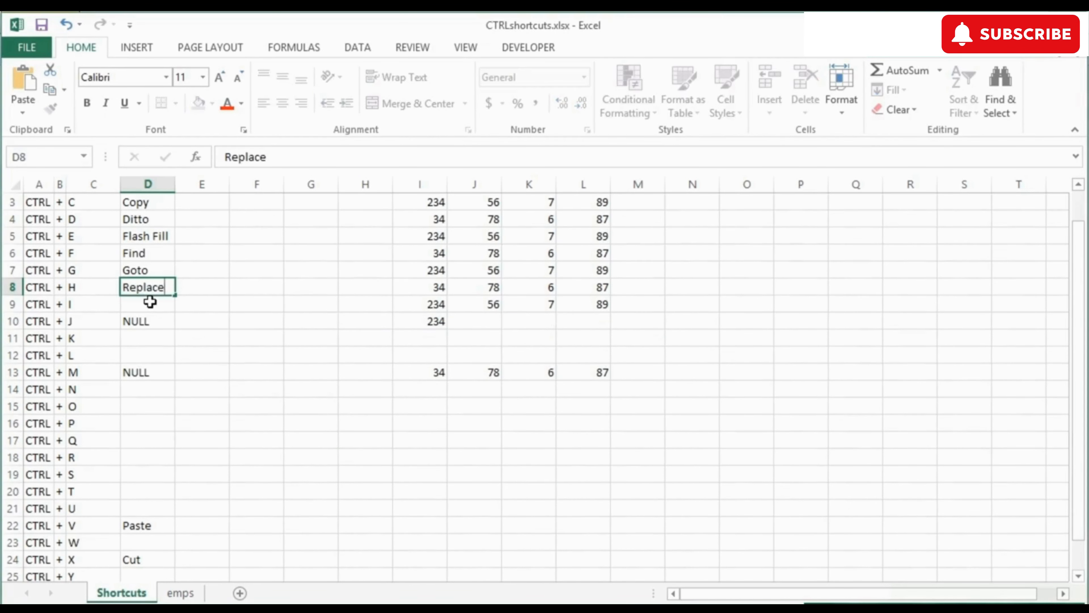
{"action": "left_click", "coordinate": [150, 302]}
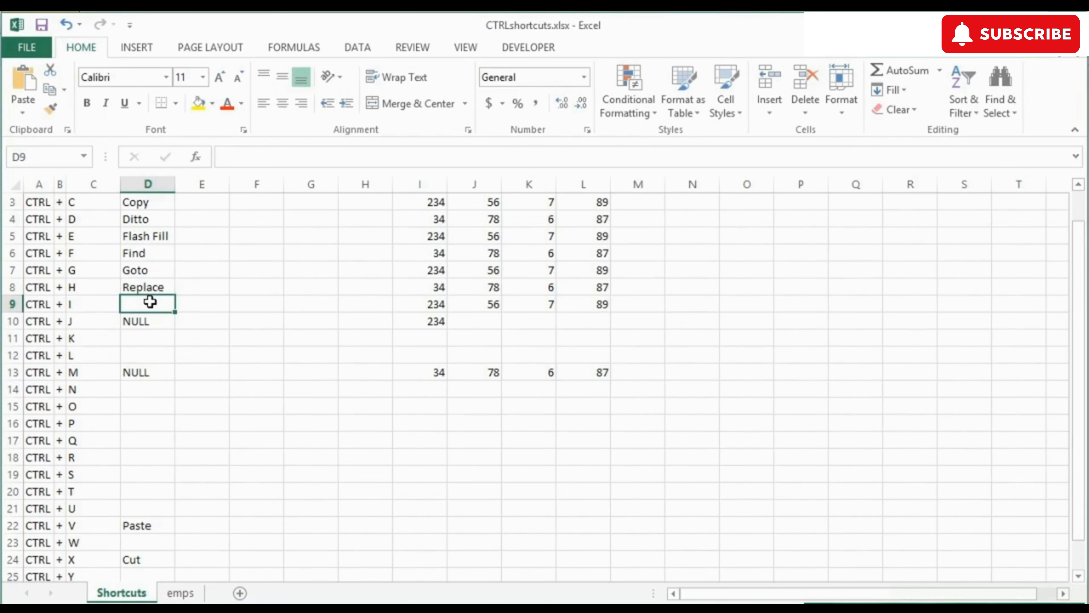
Step: Type 'Italics' in D9 and make it italic
{"action": "type", "text": "Italics"}
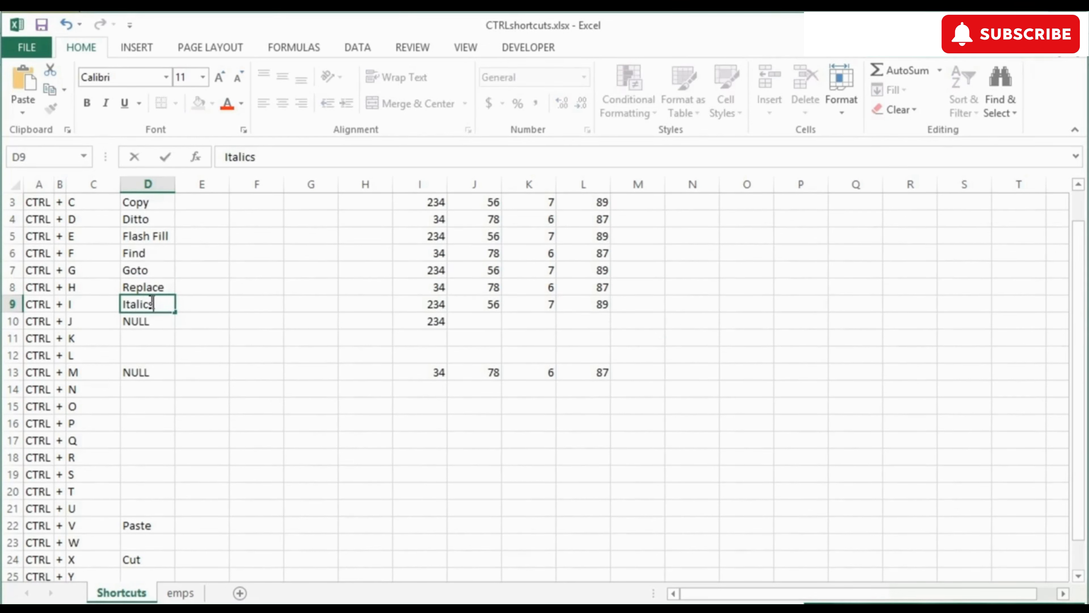
{"action": "key", "text": "Tab"}
{"action": "left_click", "coordinate": [150, 302]}
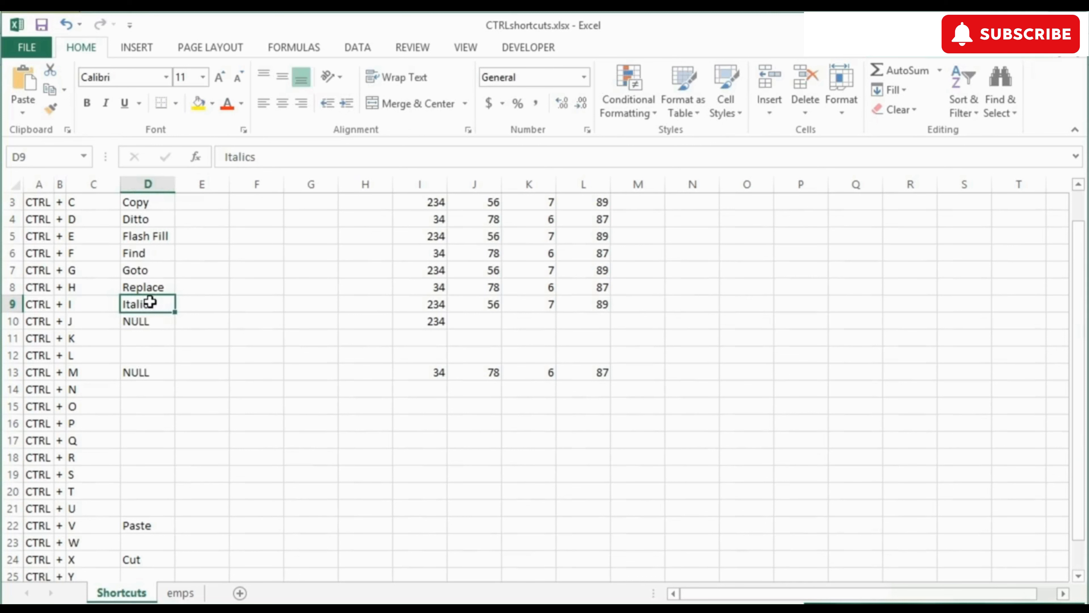
{"action": "key", "text": "ctrl+i"}
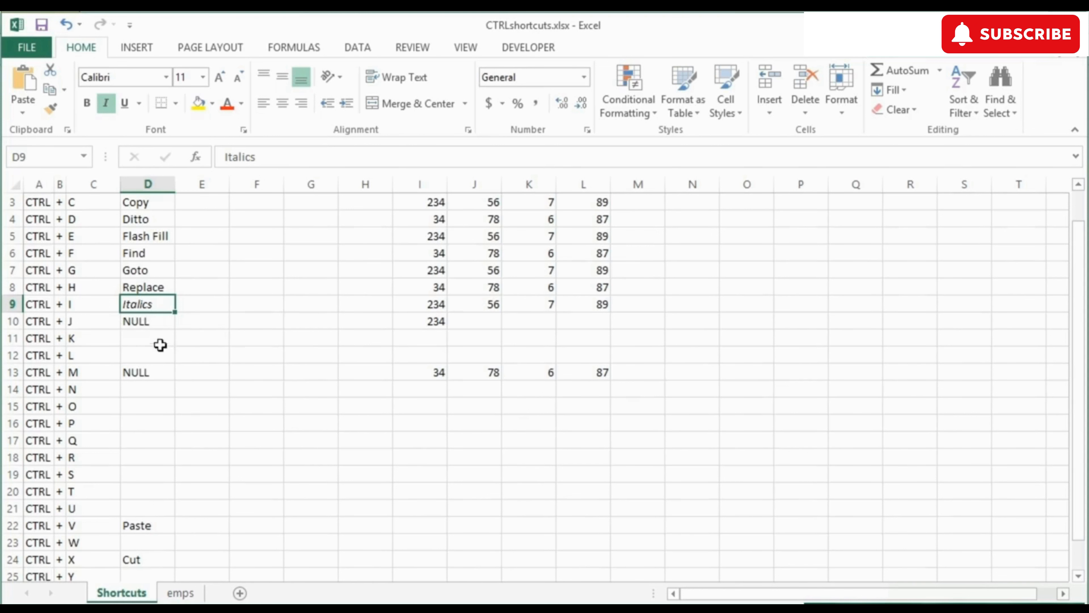
Step: Browse the Insert Hyperlink link options for D11, cancel, and label D11 'Hyperlink'
{"action": "left_click", "coordinate": [151, 337]}
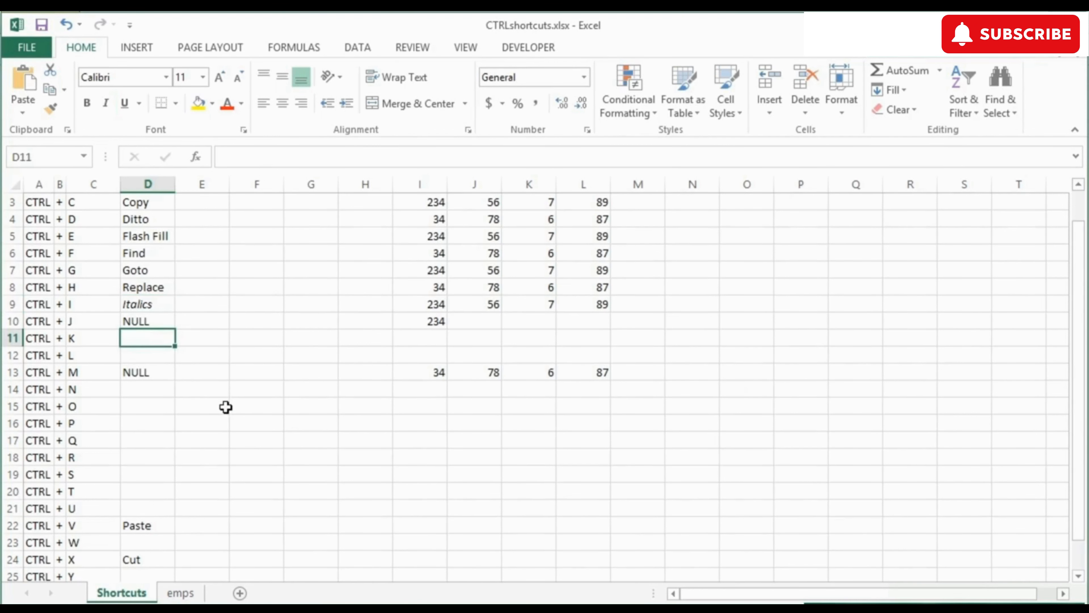
{"action": "key", "text": "ctrl+k"}
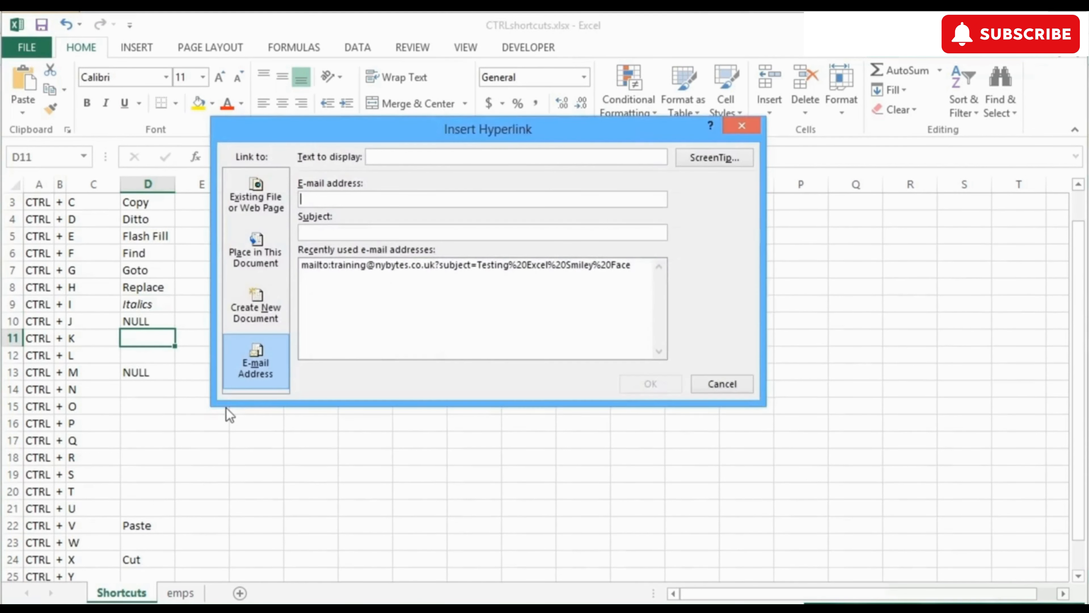
{"action": "left_click", "coordinate": [280, 212]}
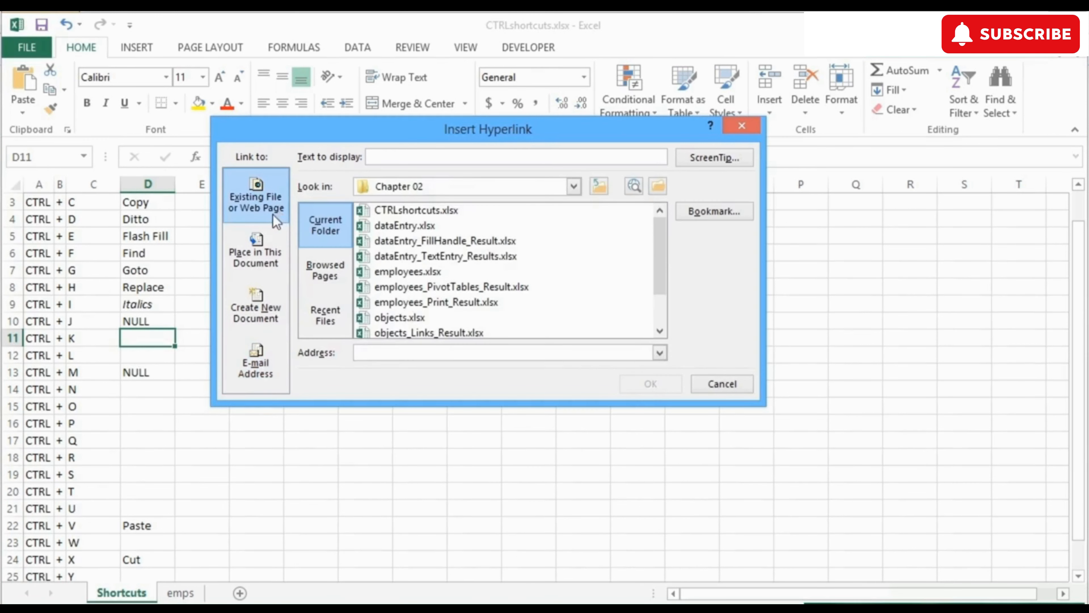
{"action": "left_click", "coordinate": [276, 263]}
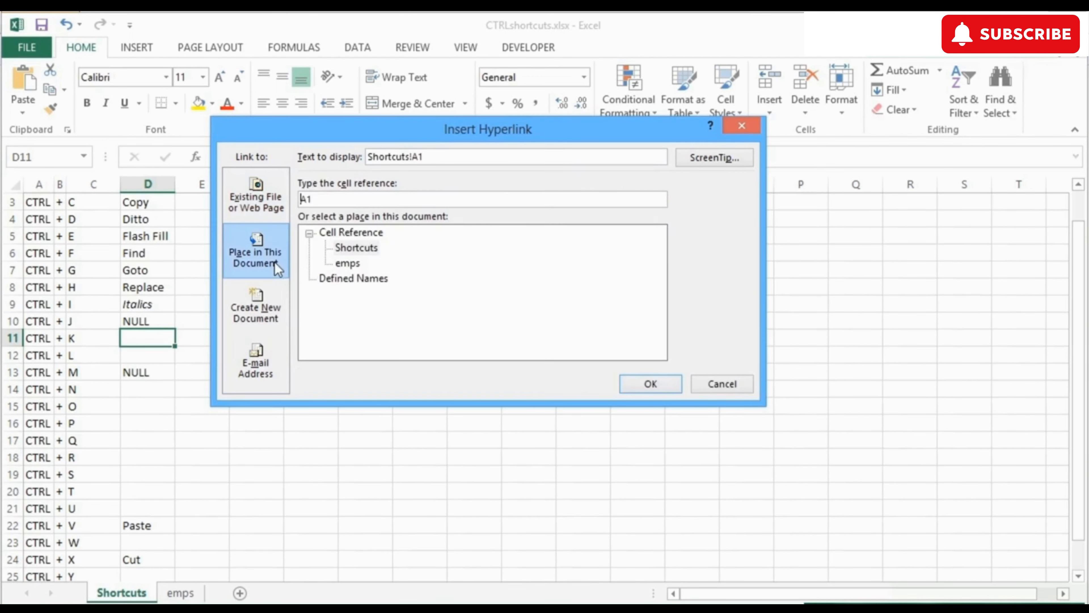
{"action": "left_click", "coordinate": [262, 314]}
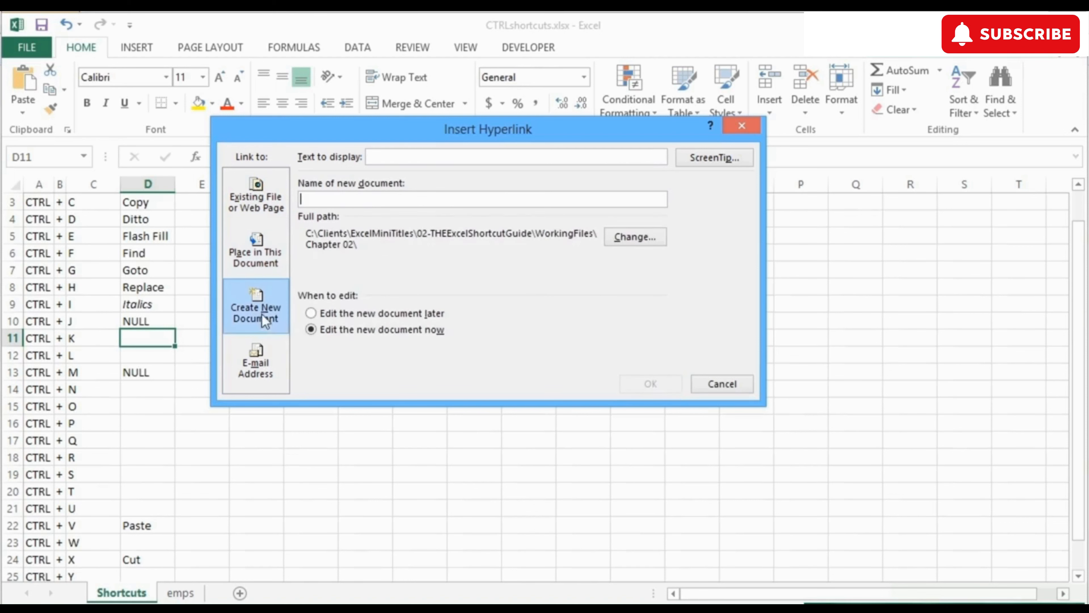
{"action": "left_click", "coordinate": [271, 364]}
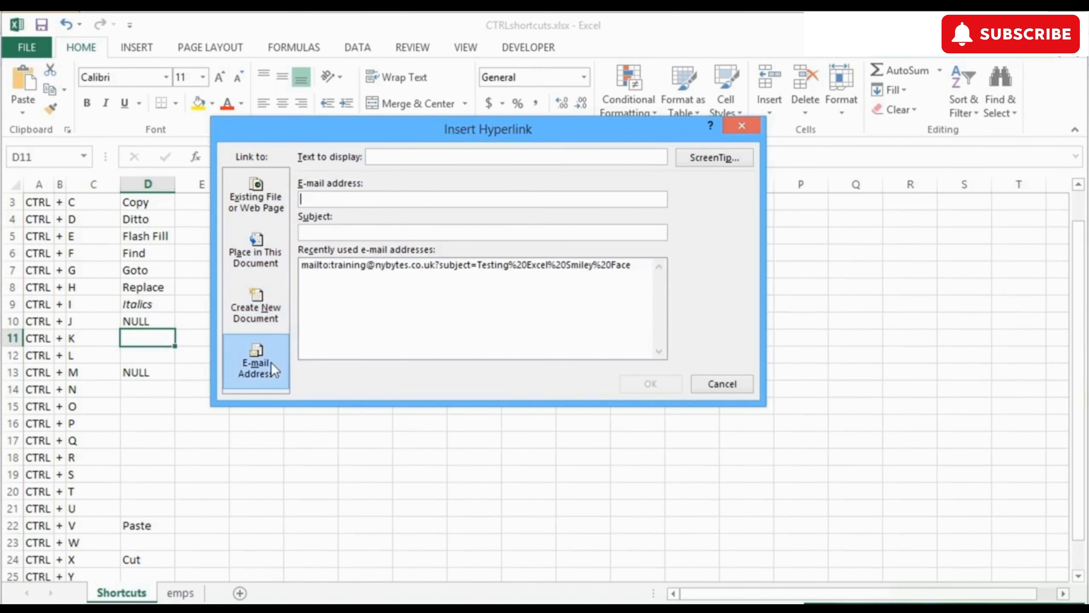
{"action": "left_click", "coordinate": [724, 385]}
{"action": "type", "text": "Hy"}
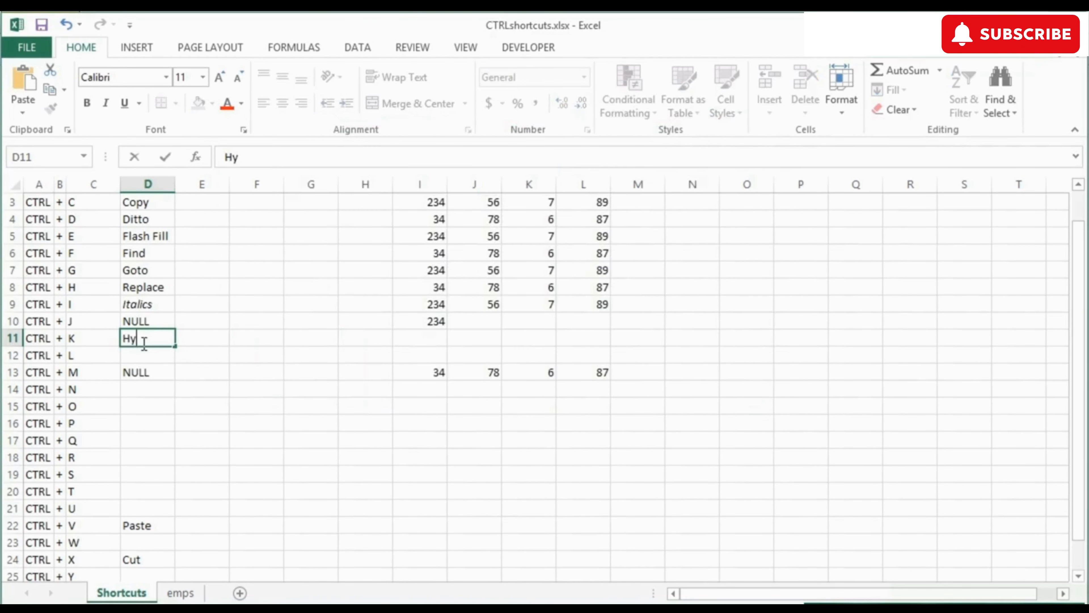
{"action": "type", "text": "perlink"}
{"action": "key", "text": "Return"}
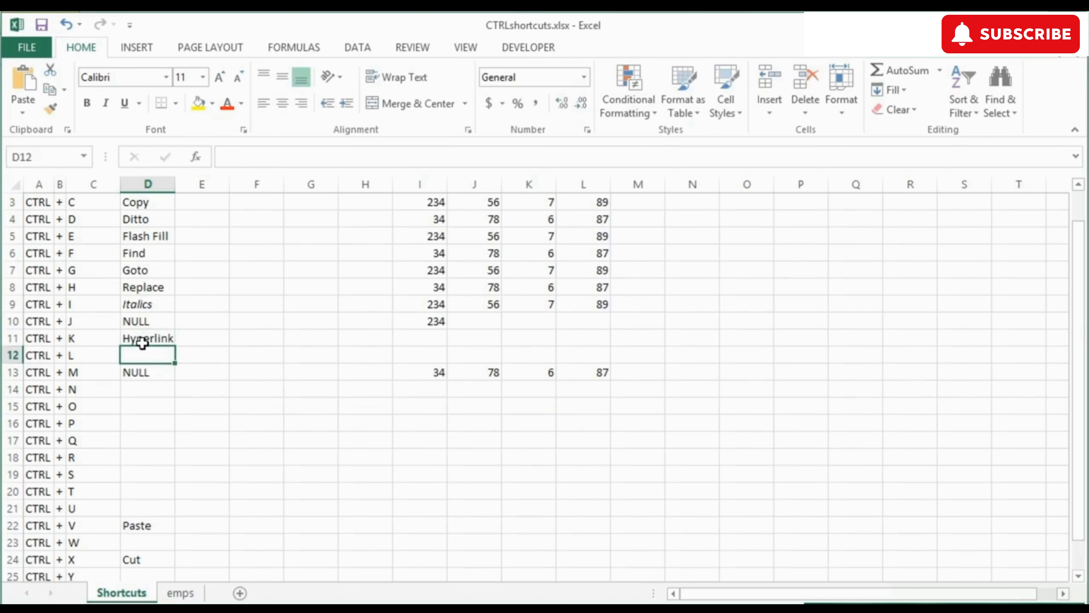
{"action": "key", "text": "ctrl+l"}
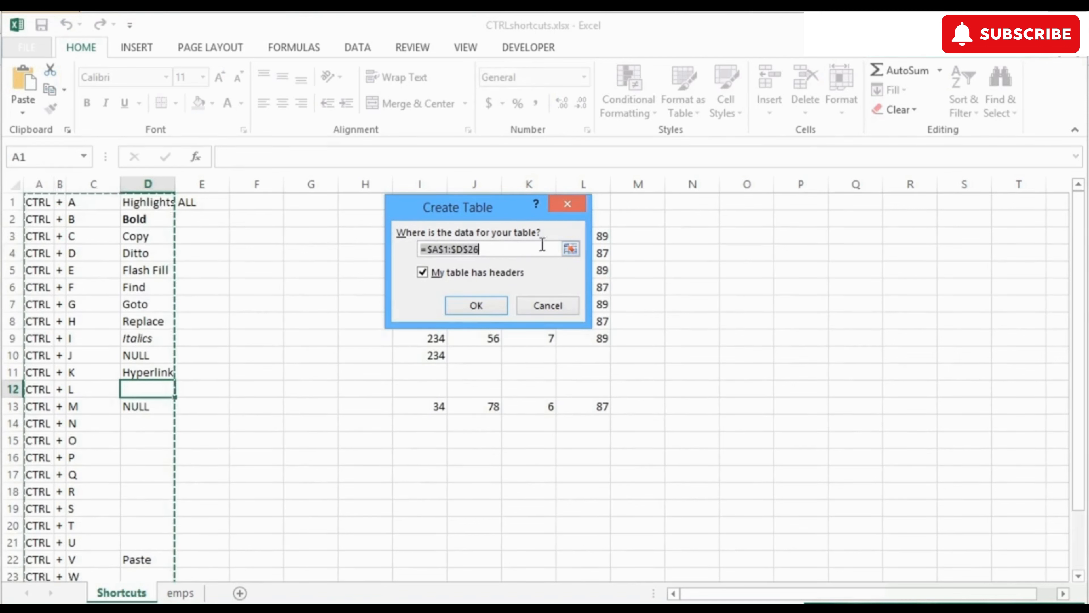
Step: Try Create Table on the North/South/East/West data, then cancel it
{"action": "left_click", "coordinate": [543, 308]}
{"action": "left_click", "coordinate": [470, 255]}
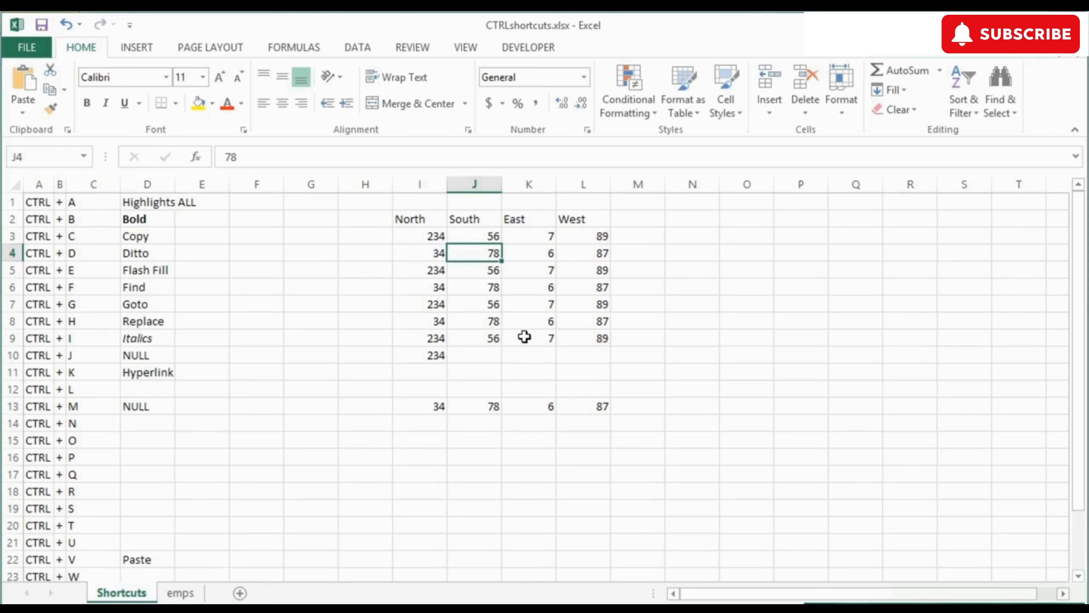
{"action": "key", "text": "ctrl+l"}
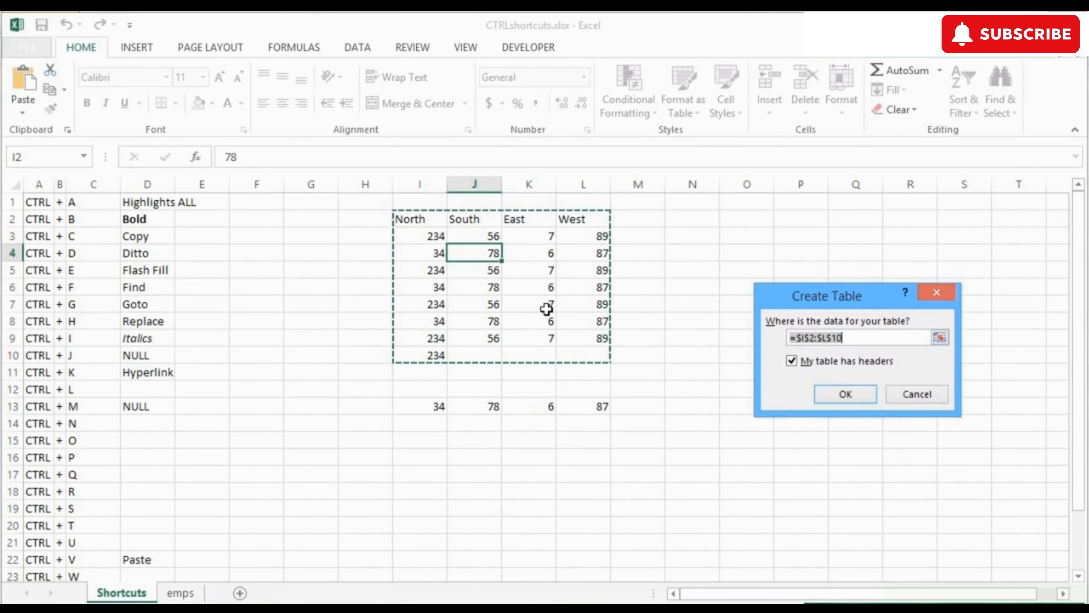
{"action": "left_click", "coordinate": [900, 396]}
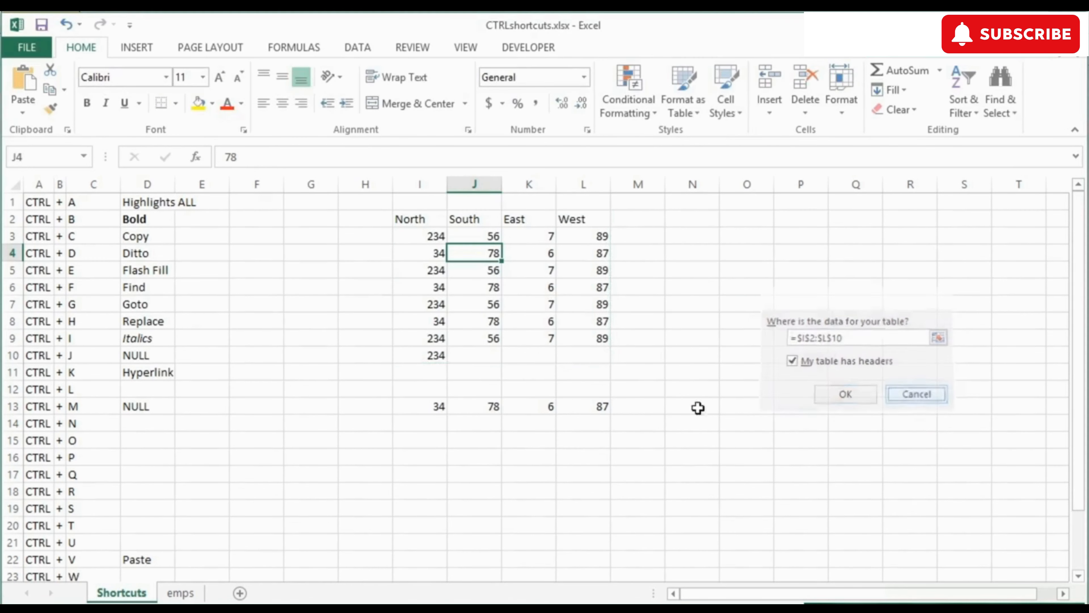
Step: Label D12 'Create Table', then open a new blank workbook with Ctrl+N
{"action": "left_click", "coordinate": [150, 392]}
{"action": "type", "text": "Create Table"}
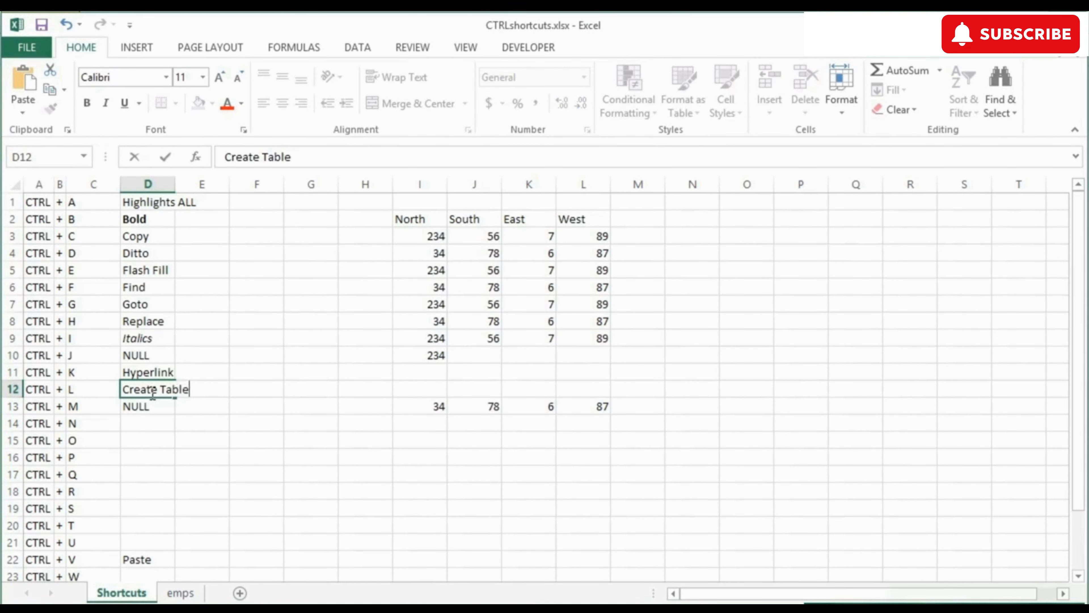
{"action": "key", "text": "Return"}
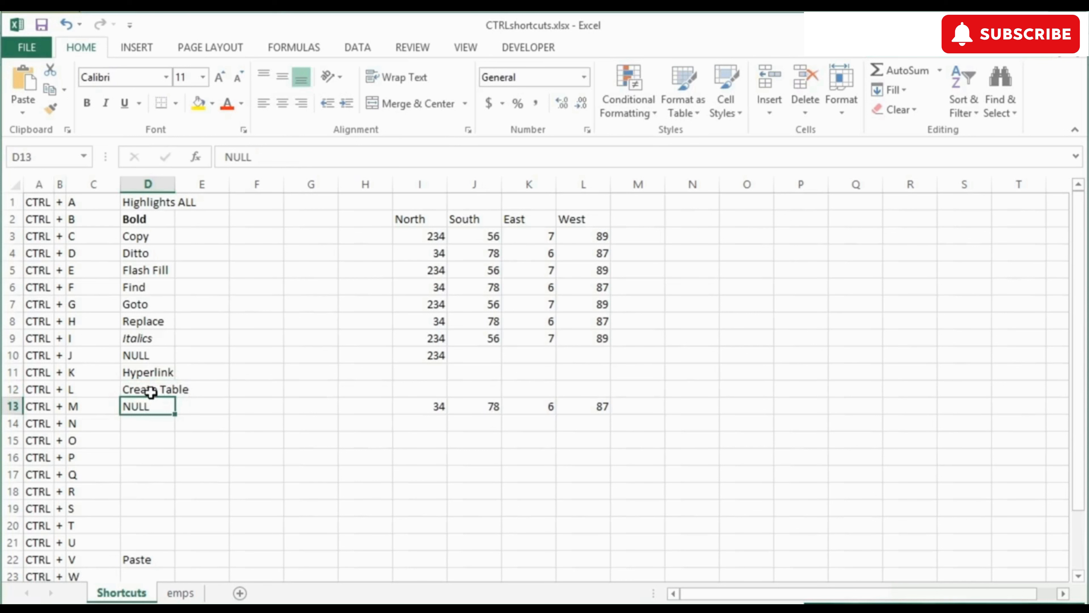
{"action": "key", "text": "Down"}
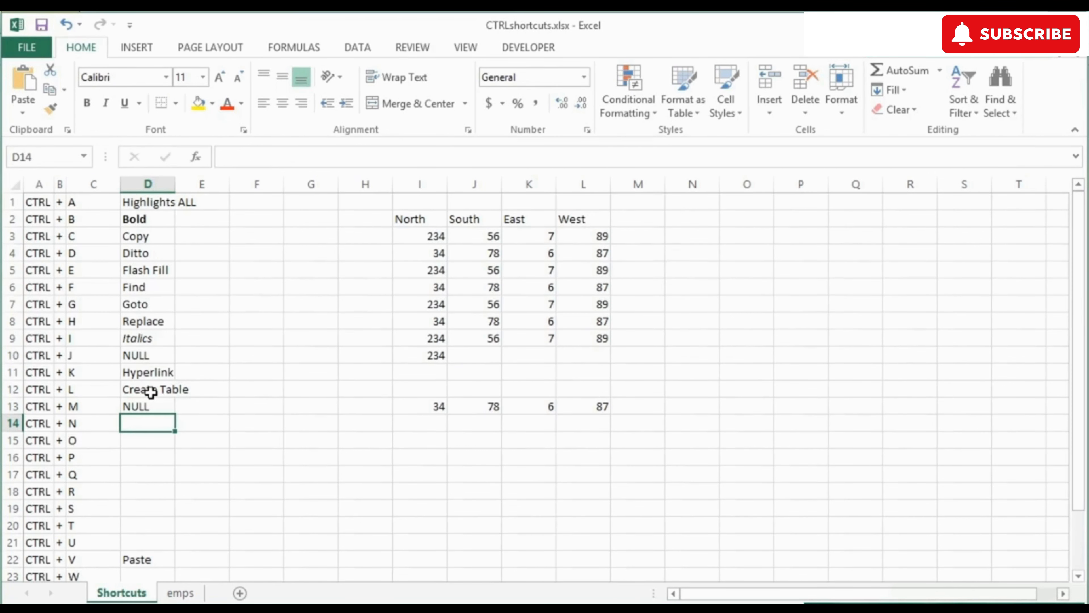
{"action": "key", "text": "ctrl+n"}
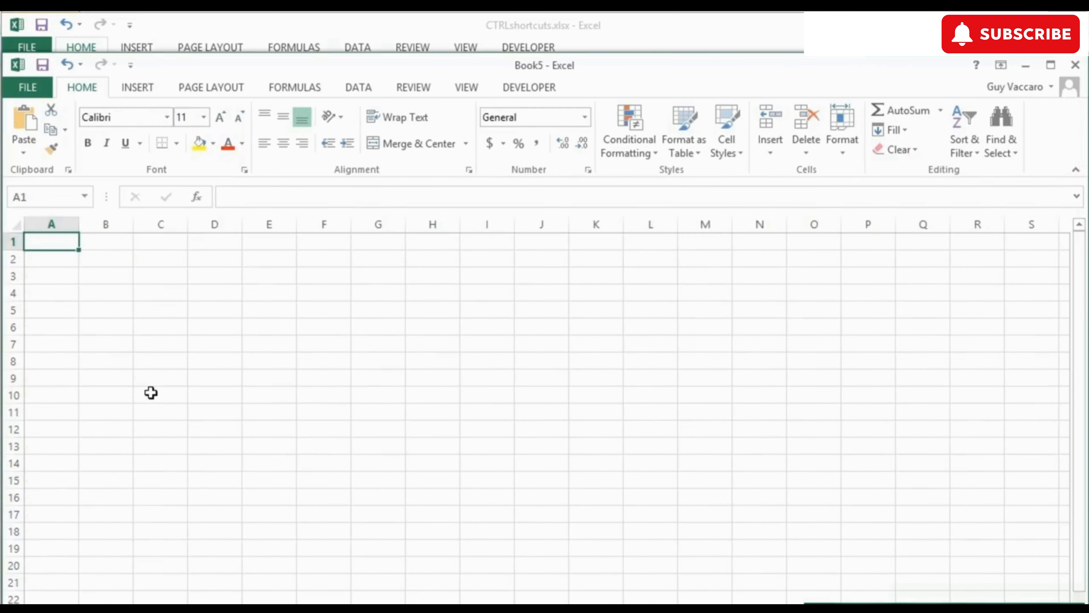
Step: Close the blank new workbook and label D14 'New Doc' for CTRL + N
{"action": "key", "text": "ctrl+w"}
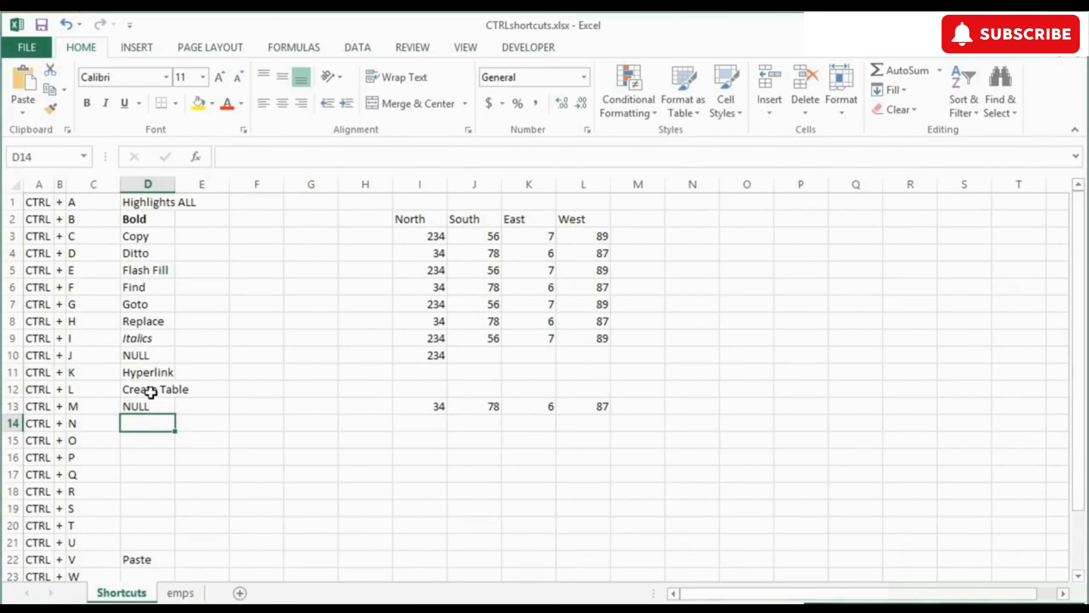
{"action": "type", "text": "New Doc"}
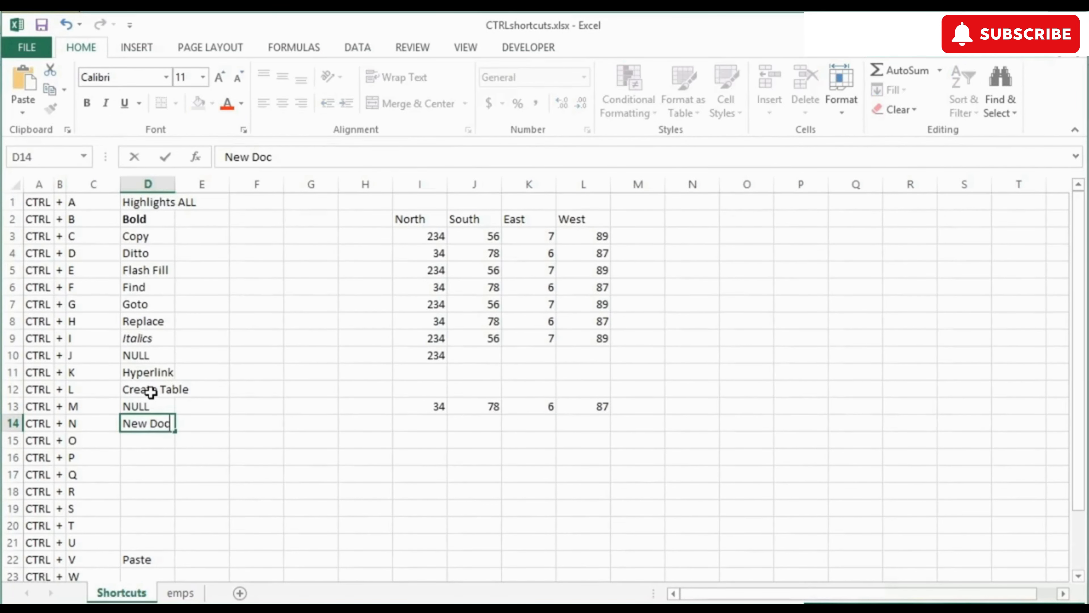
{"action": "key", "text": "Return"}
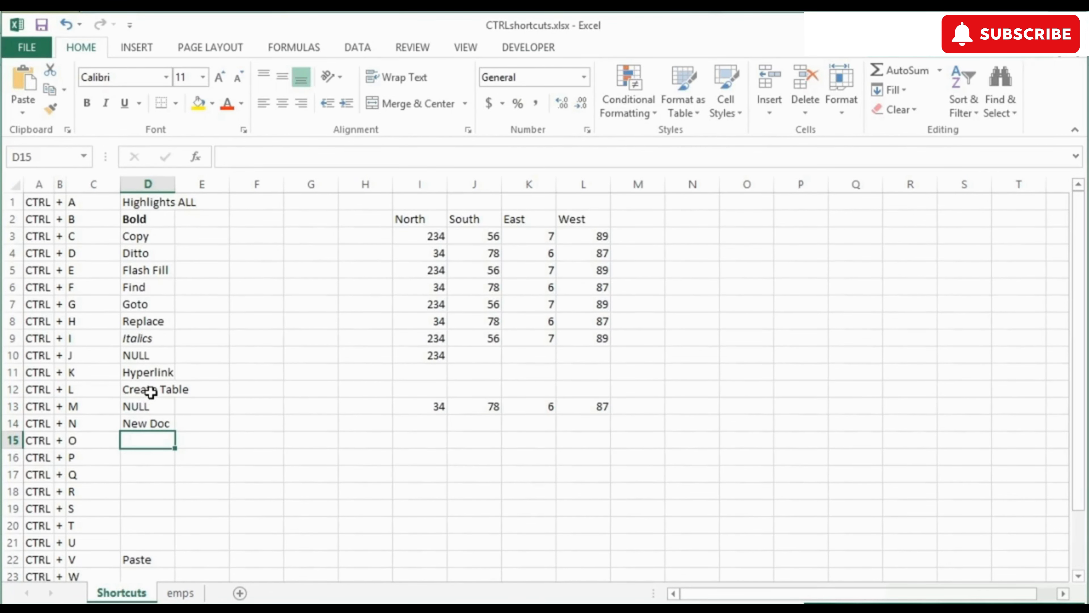
Step: Label D23 'Close Document' for CTRL + W, then return up to D15
{"action": "scroll", "coordinate": [190, 449], "scroll_direction": "down", "scroll_amount": 1}
{"action": "left_click", "coordinate": [141, 528]}
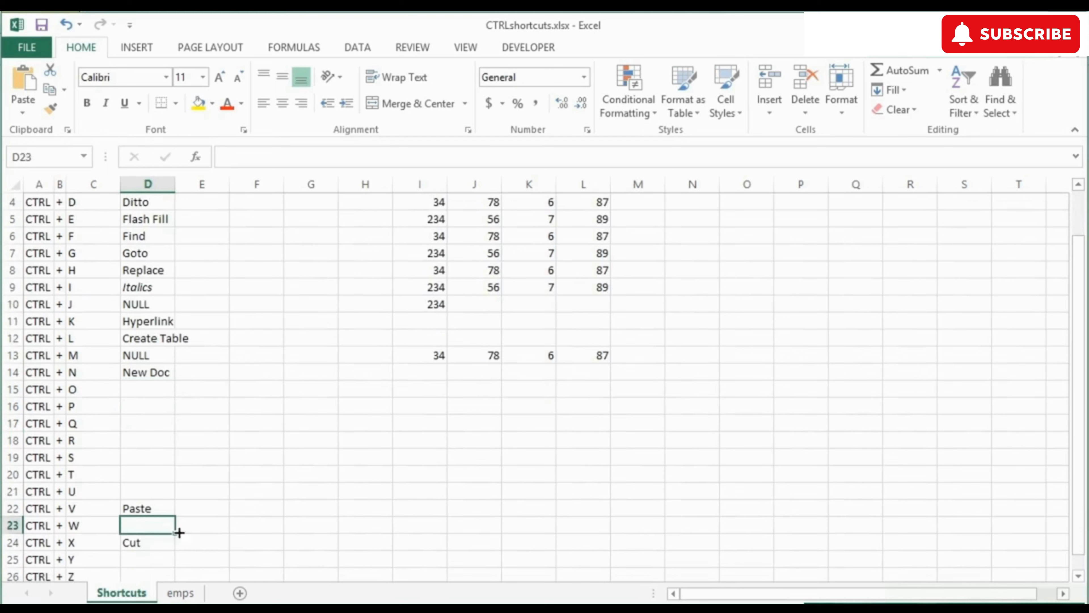
{"action": "type", "text": "Close Document"}
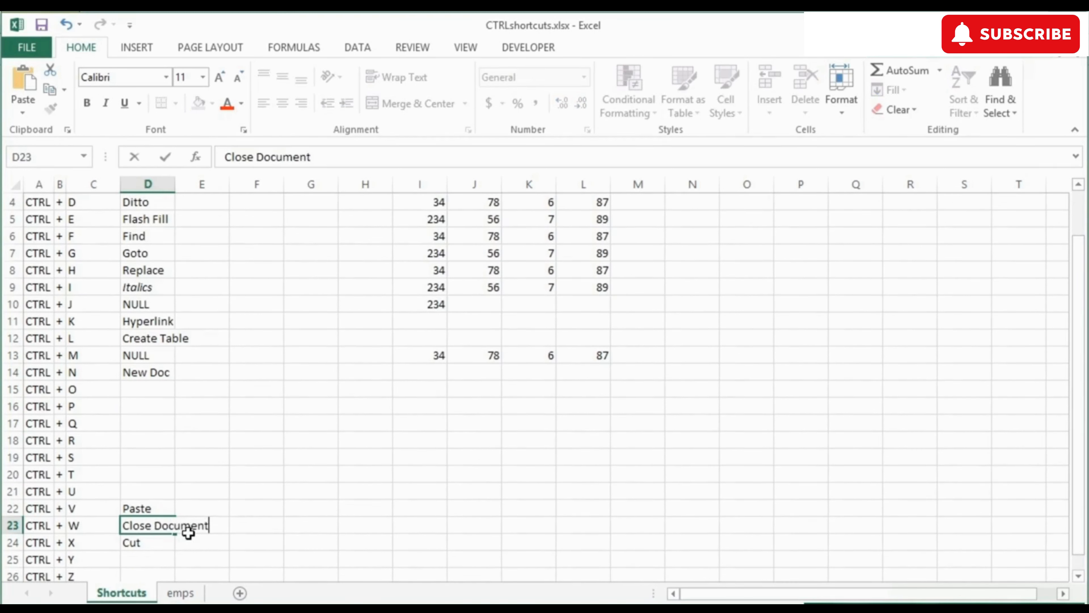
{"action": "key", "text": "ctrl+Return"}
{"action": "key", "text": "Left"}
{"action": "key", "text": "Right"}
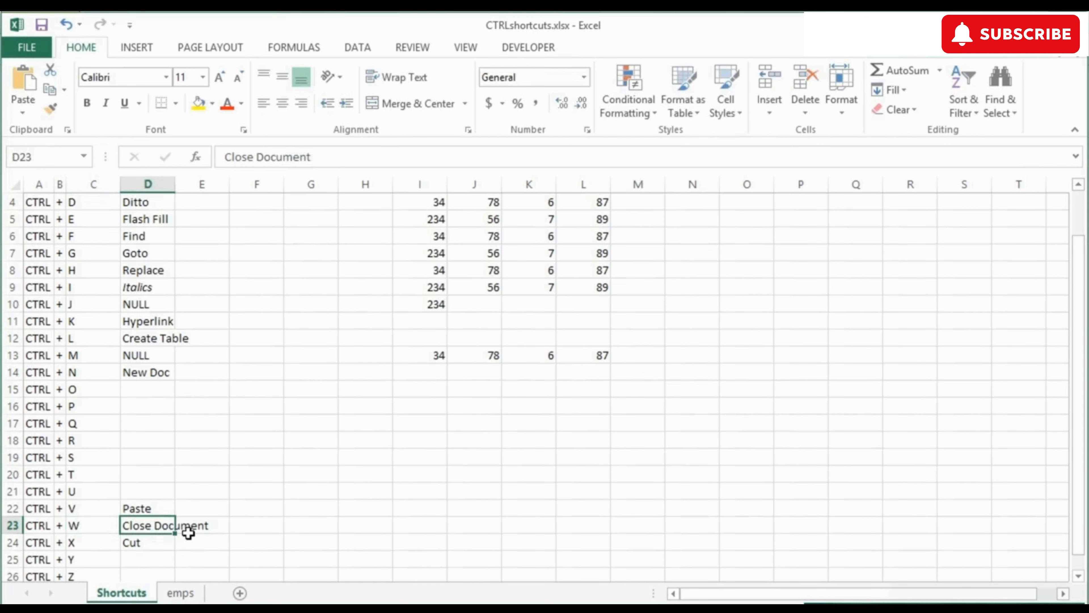
{"action": "key", "text": "Up"}
{"action": "key", "text": "Up"}
{"action": "key", "text": "Up"}
{"action": "key", "text": "Up"}
{"action": "key", "text": "Up"}
{"action": "key", "text": "Up"}
{"action": "key", "text": "Up"}
{"action": "key", "text": "Up"}
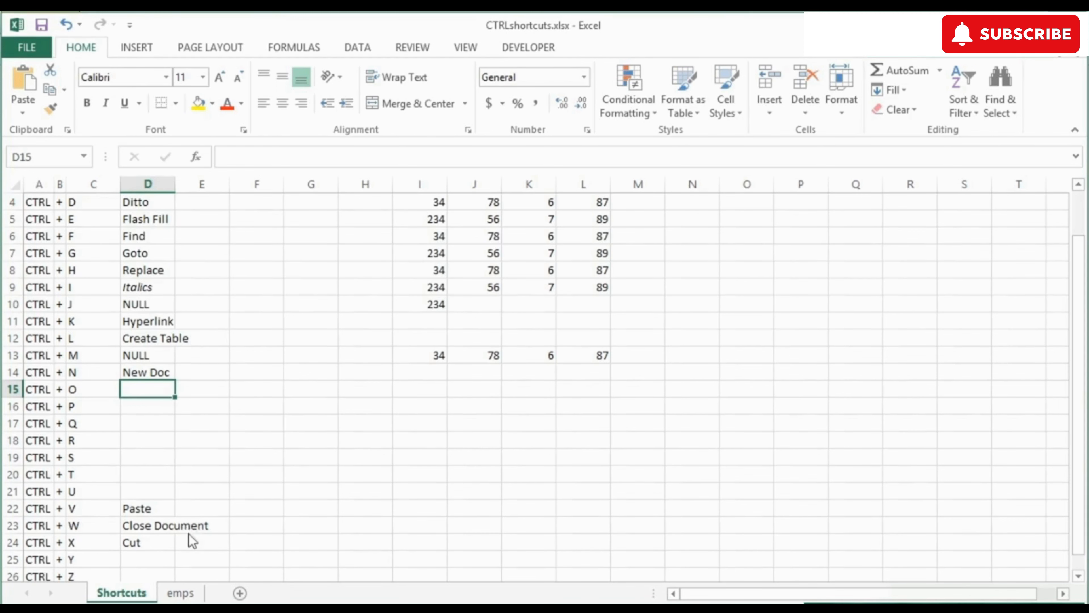
Step: Demonstrate the Ctrl+O open view, then label D15 'Open Doc'
{"action": "key", "text": "ctrl+o"}
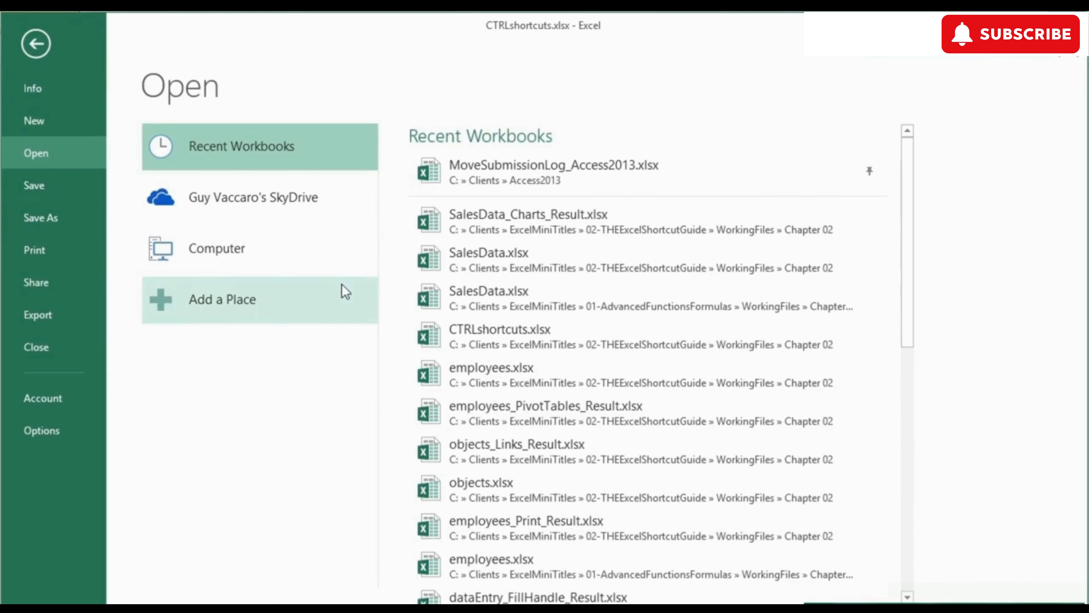
{"action": "key", "text": "Escape"}
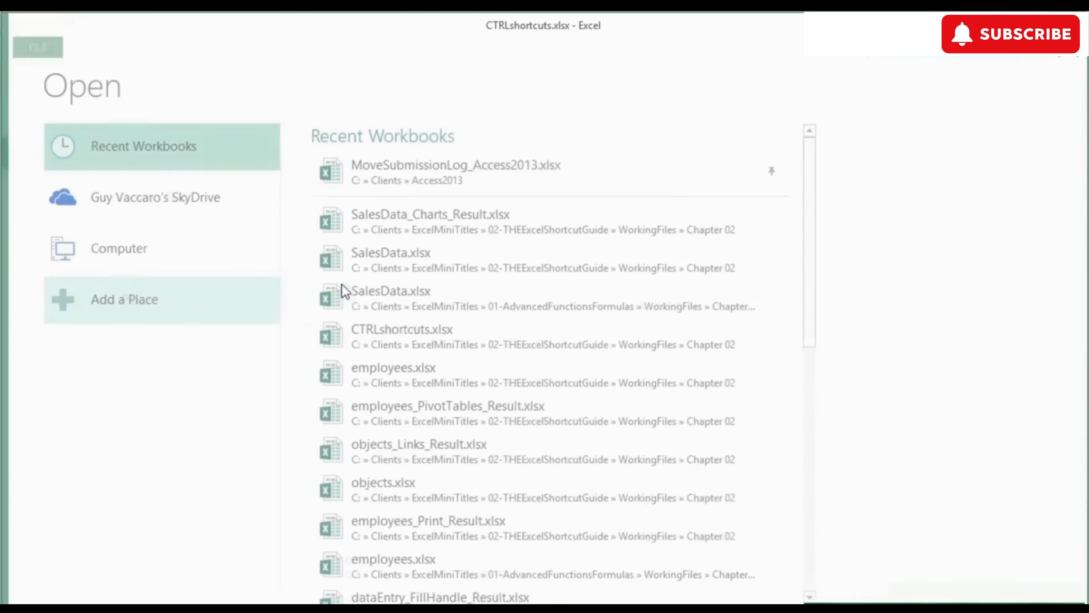
{"action": "type", "text": "Open Doc"}
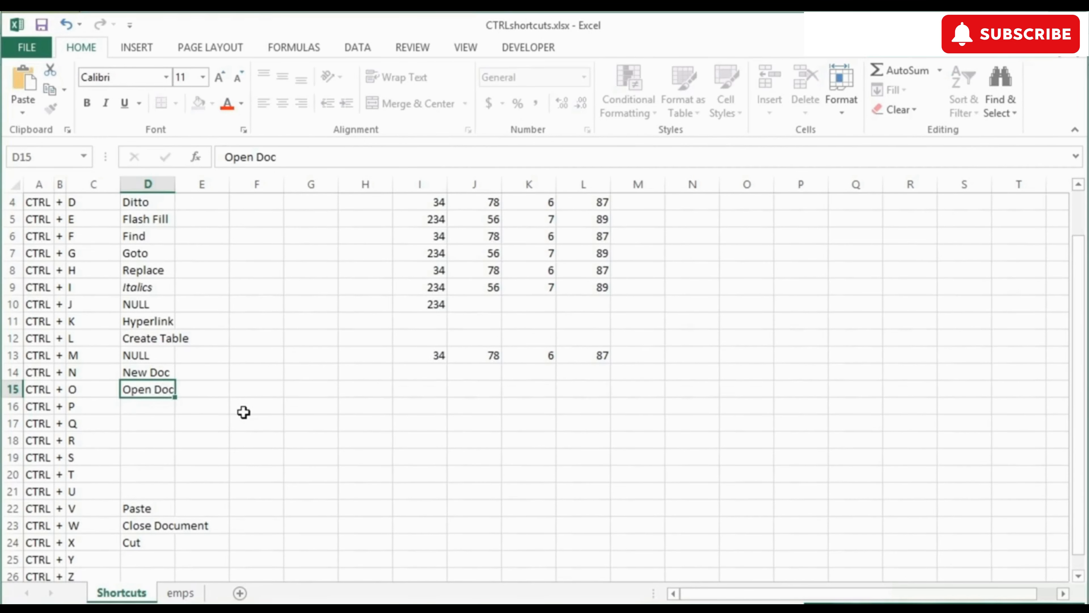
{"action": "key", "text": "Return"}
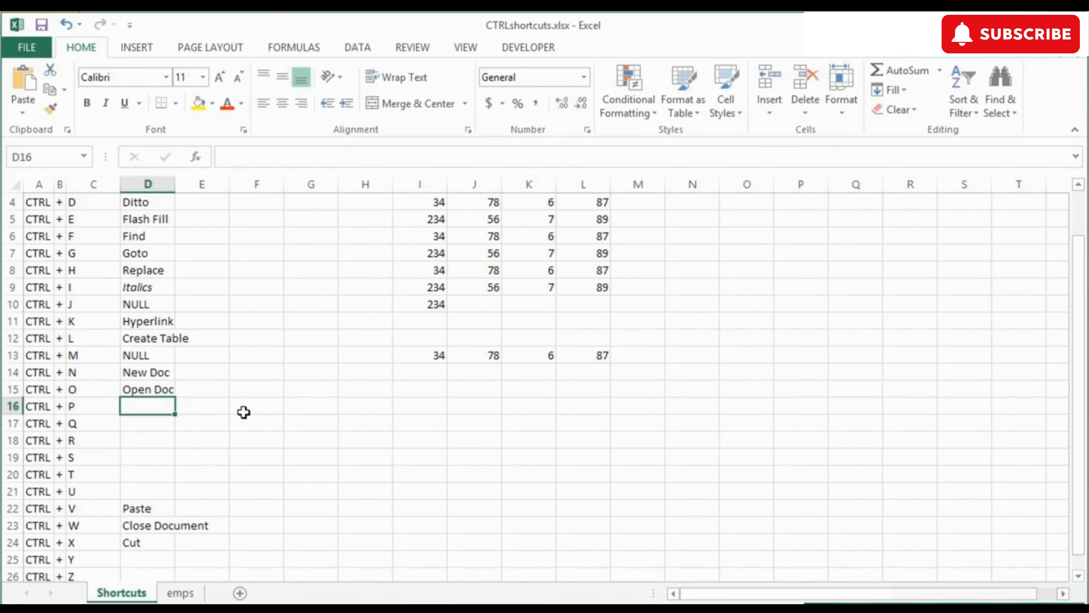
Step: Demonstrate the Ctrl+P print view, then label D16 'Print'
{"action": "key", "text": "ctrl+p"}
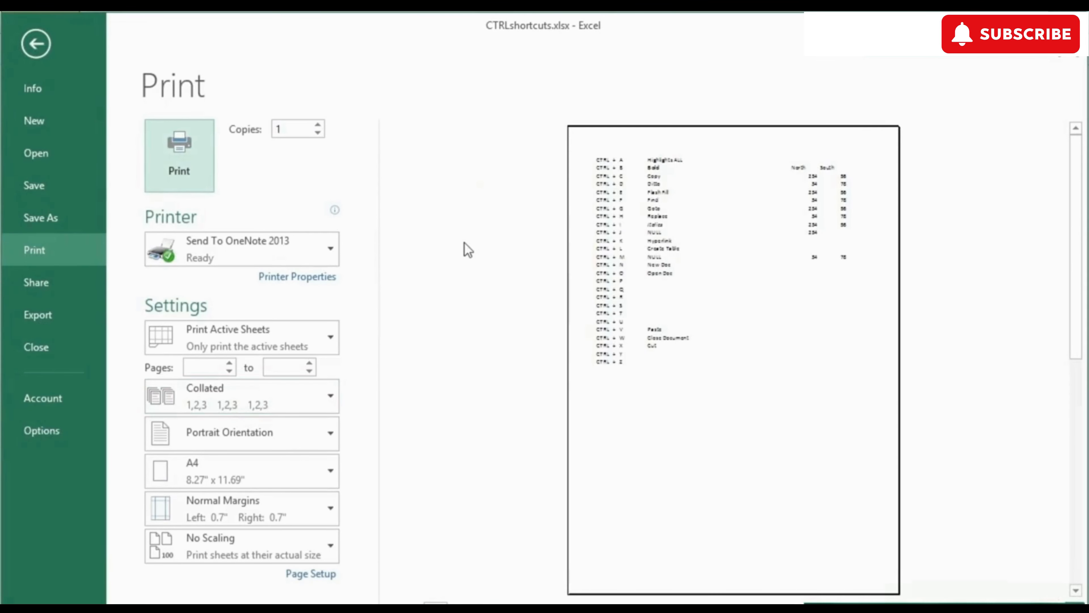
{"action": "key", "text": "Escape"}
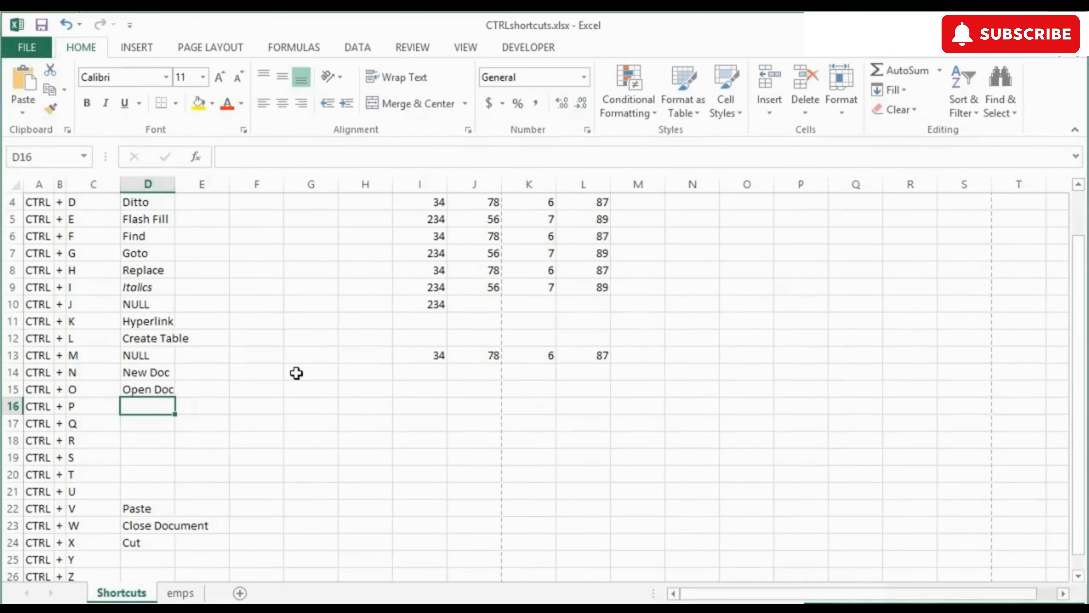
{"action": "type", "text": "Print"}
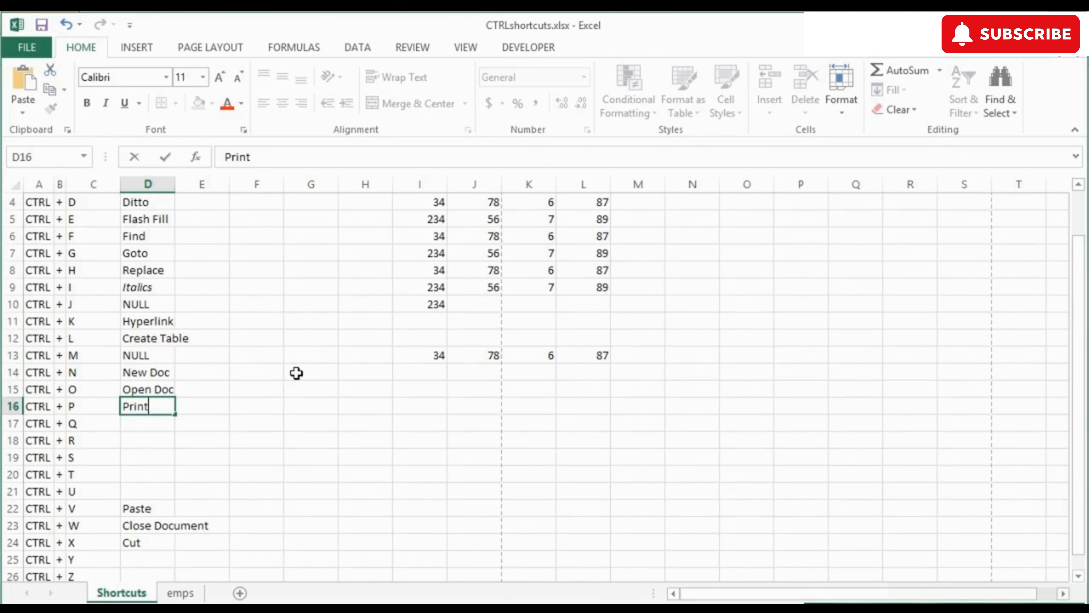
{"action": "key", "text": "Return"}
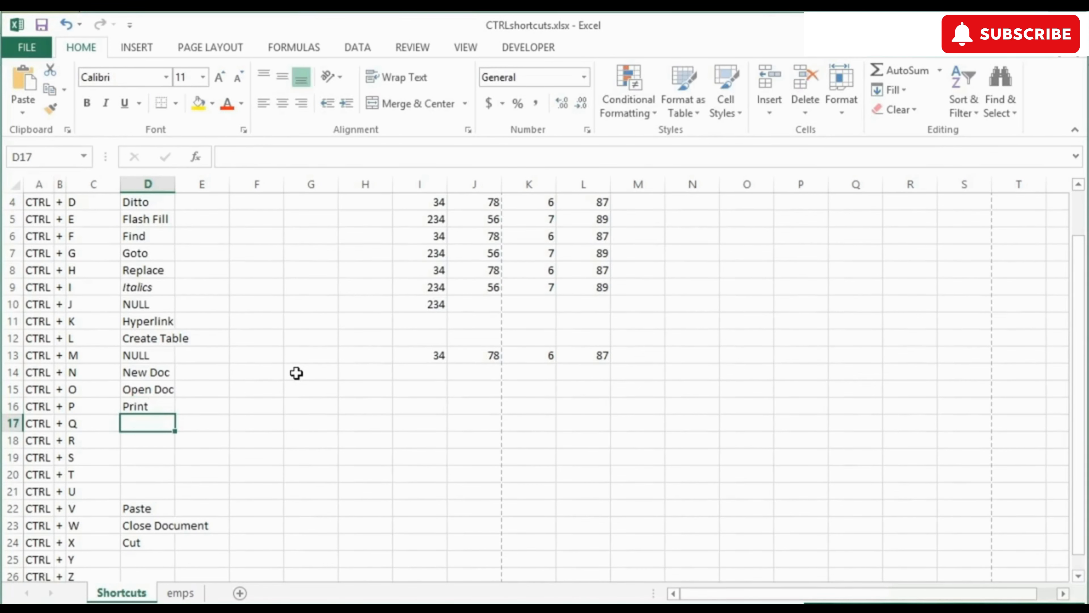
Step: Preview the Quick Analysis Charts, Totals and Tables options, then label D17 'Quick Analysis'
{"action": "key", "text": "ctrl+q"}
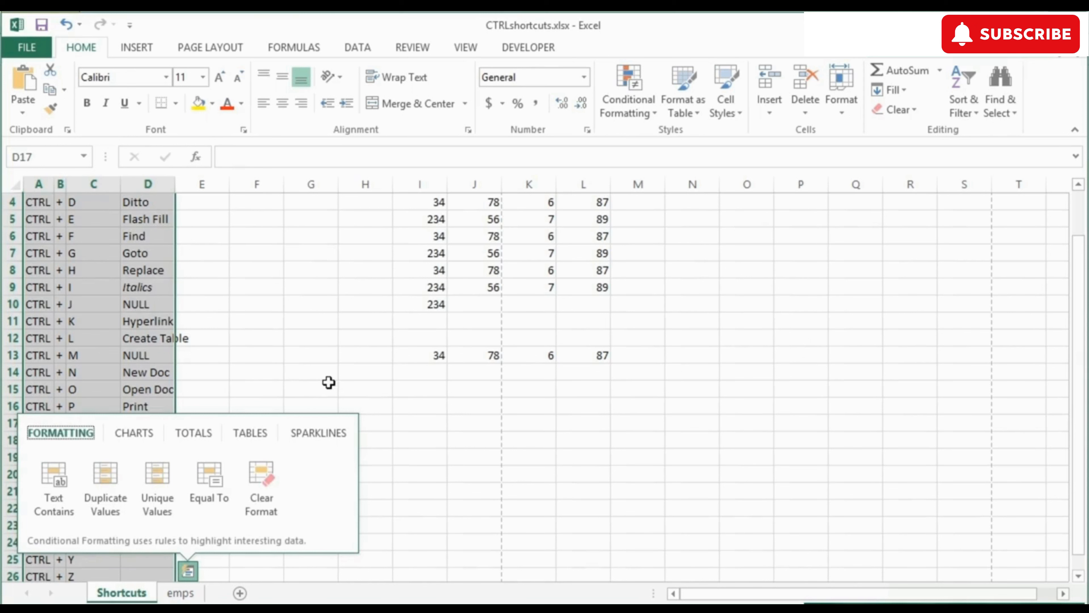
{"action": "left_click", "coordinate": [145, 435]}
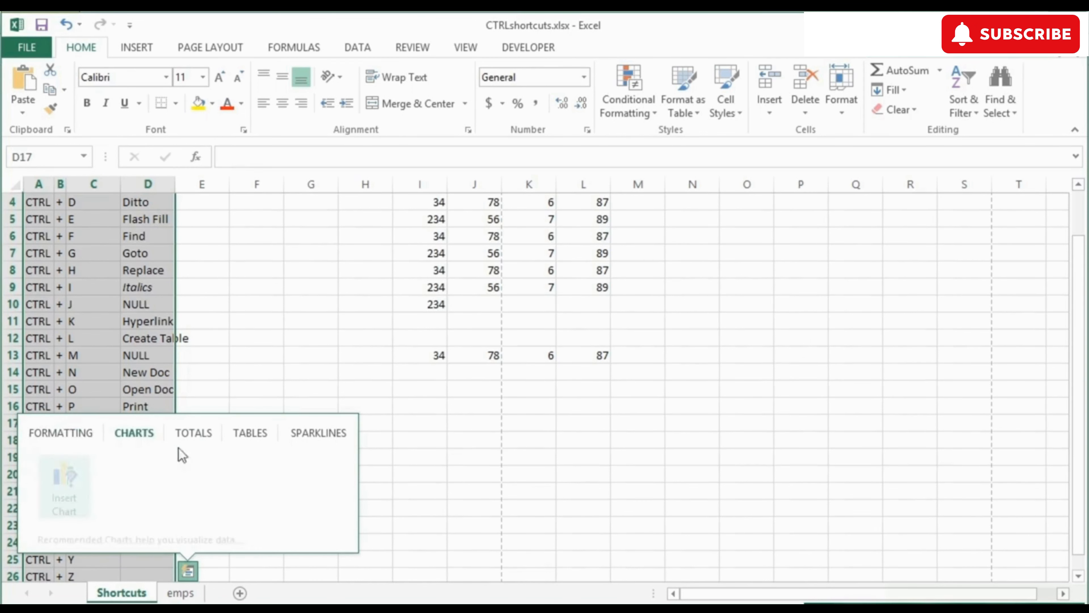
{"action": "left_click", "coordinate": [194, 433]}
{"action": "left_click", "coordinate": [254, 433]}
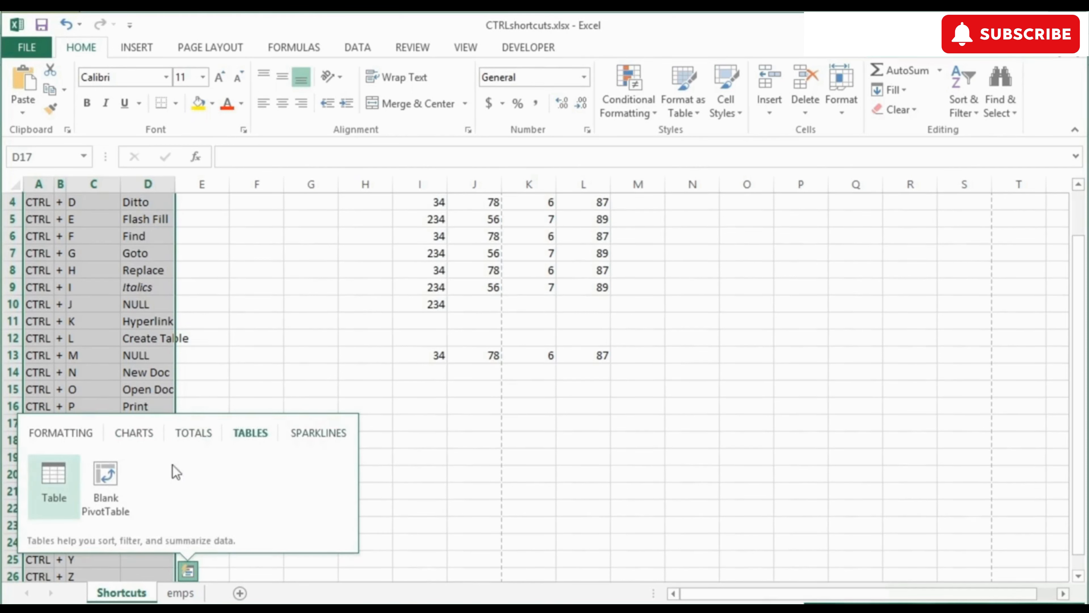
{"action": "left_click", "coordinate": [138, 433]}
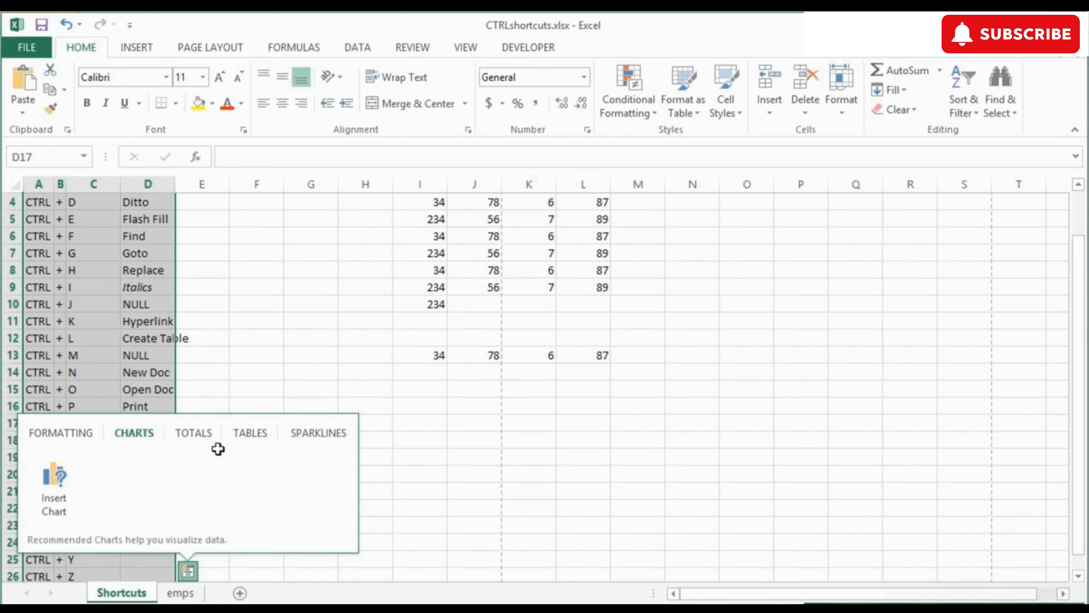
{"action": "key", "text": "Escape"}
{"action": "type", "text": "Quick Analysis"}
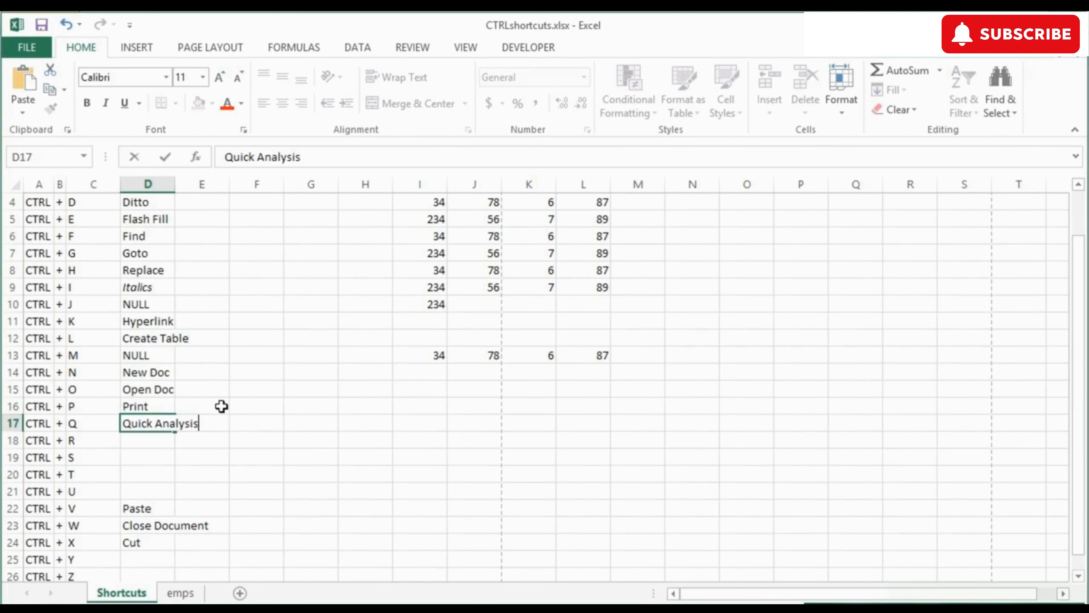
{"action": "key", "text": "Return"}
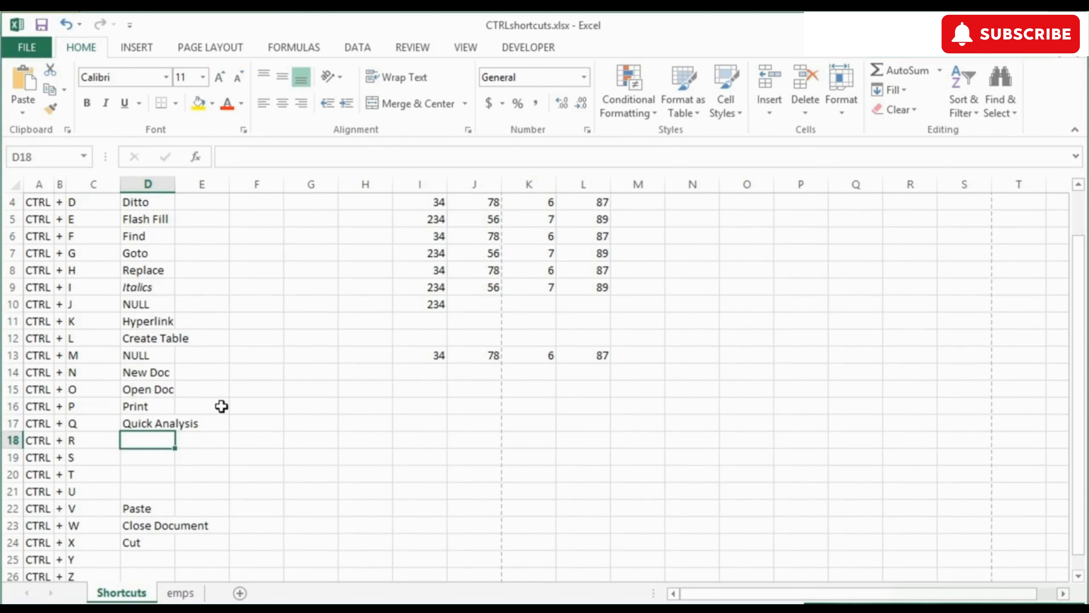
Step: Widen column D to fit its labels and clear the stray Quick Analysis text from E17
{"action": "type", "text": "R"}
{"action": "left_click", "coordinate": [221, 425]}
{"action": "double_click", "coordinate": [175, 185]}
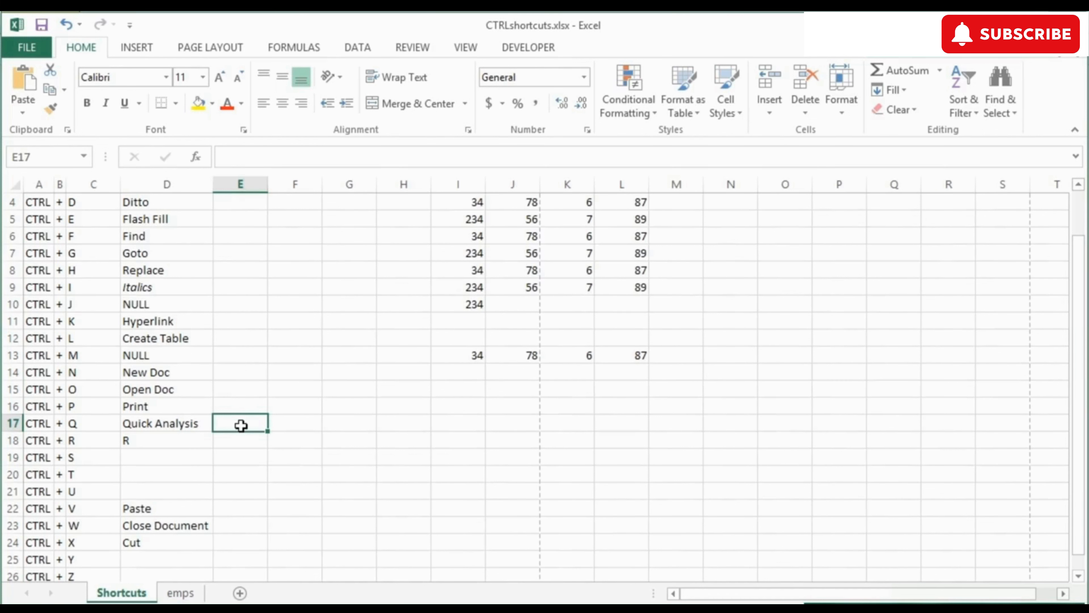
{"action": "key", "text": "ctrl+r"}
{"action": "key", "text": "Return"}
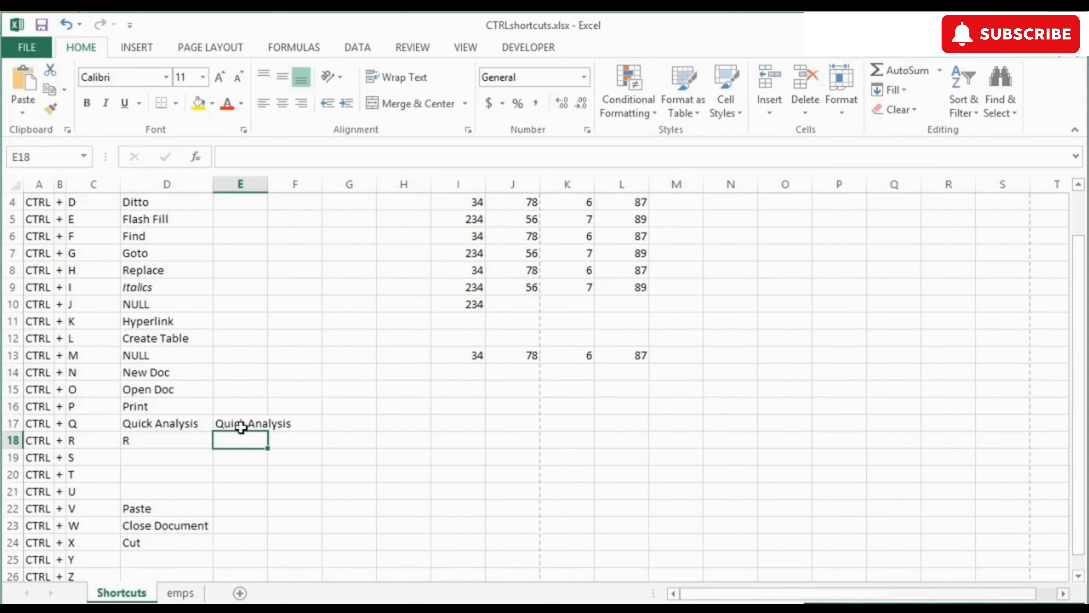
{"action": "left_click", "coordinate": [242, 425]}
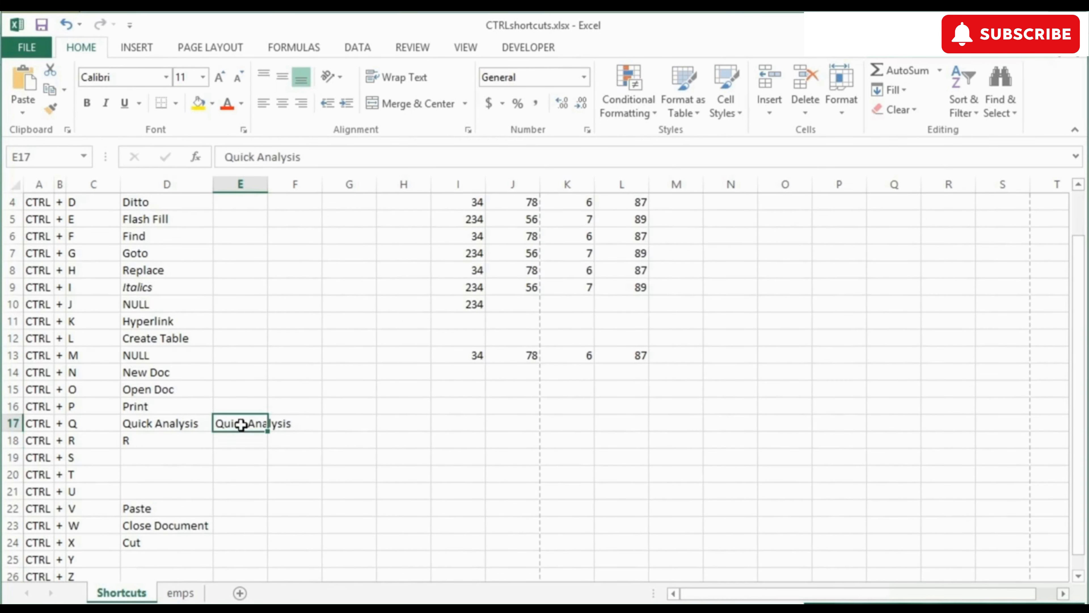
{"action": "key", "text": "Delete"}
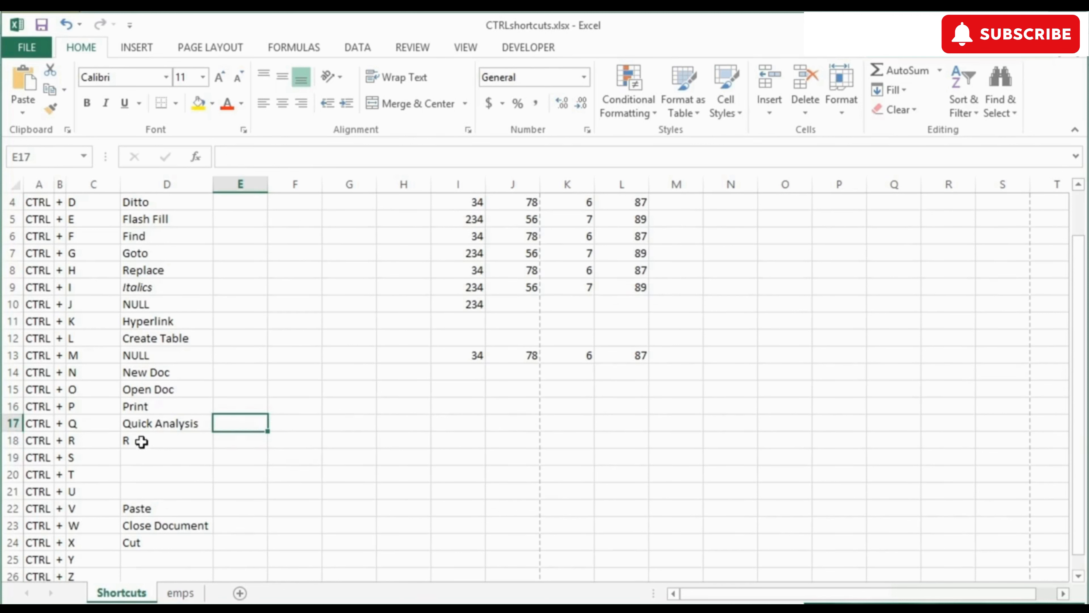
Step: Label D18 'Ditto from Left' for CTRL + R and D19 'Save' for CTRL + S
{"action": "left_click", "coordinate": [142, 441]}
{"action": "type", "text": "Ditto from Left"}
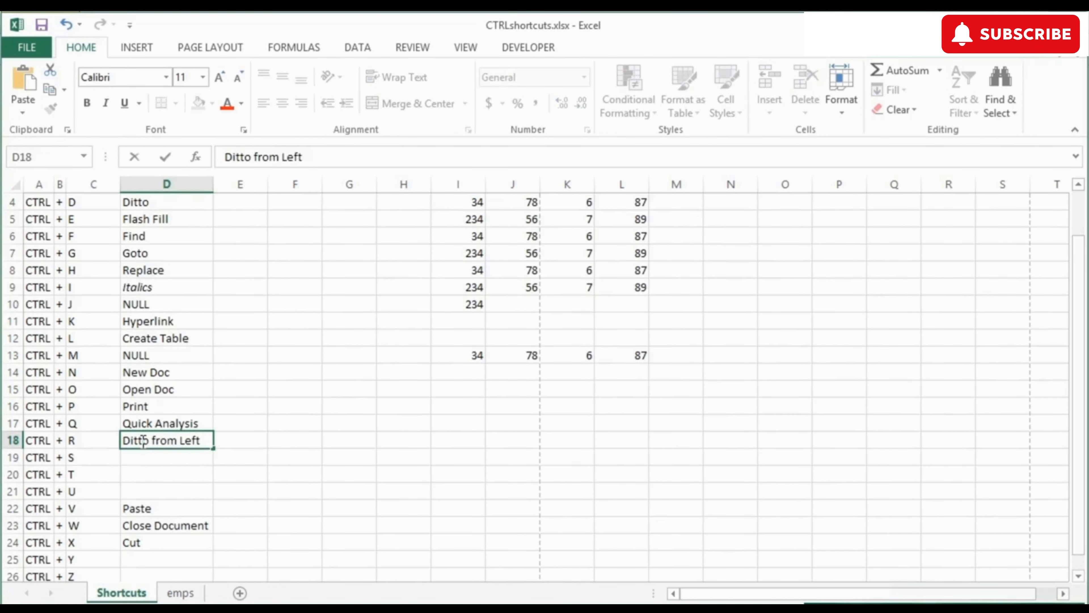
{"action": "key", "text": "Return"}
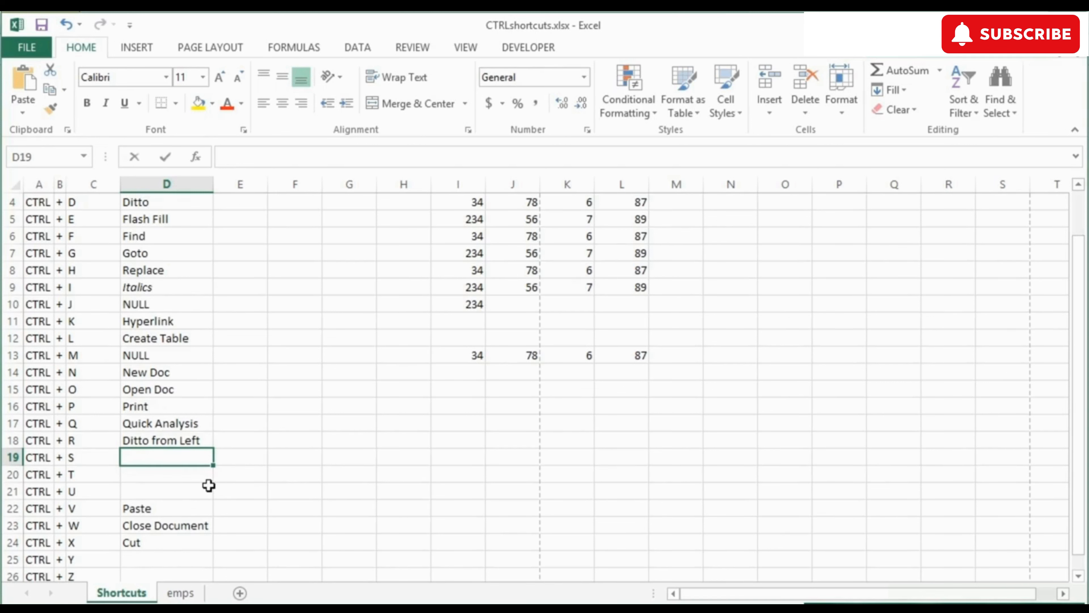
{"action": "type", "text": "Save"}
{"action": "key", "text": "Return"}
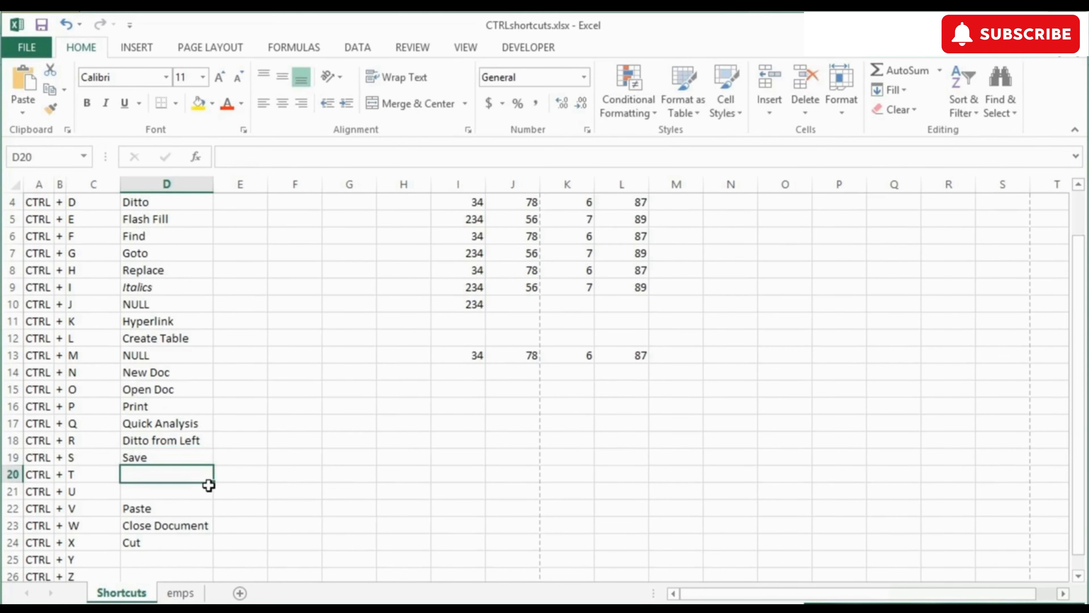
Step: Demonstrate the Ctrl+T Create Table prompt, cancel it, and label D20 'Create Table'
{"action": "key", "text": "ctrl+t"}
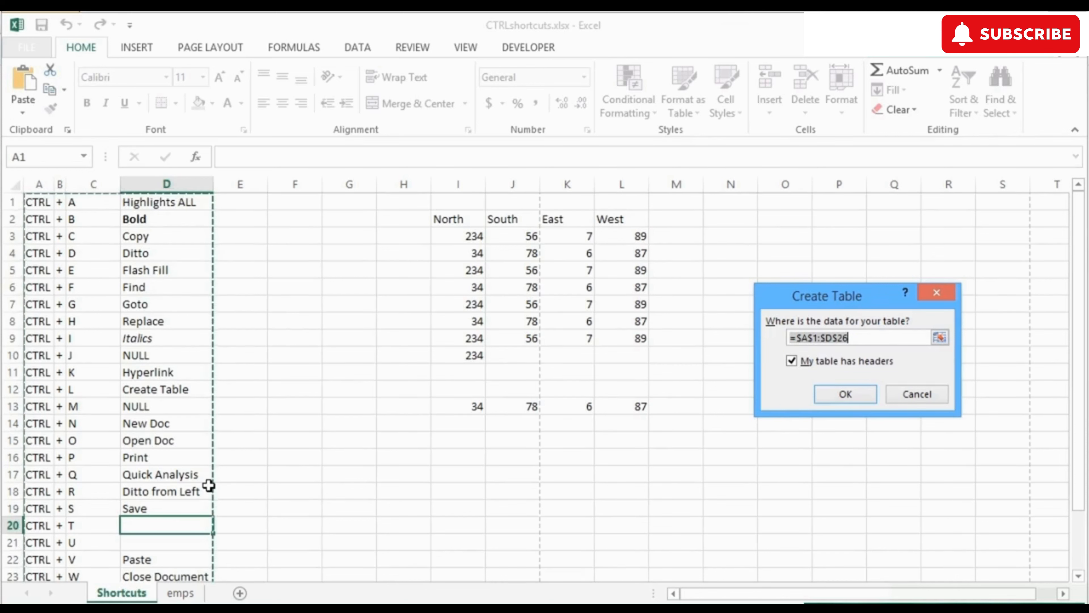
{"action": "key", "text": "Escape"}
{"action": "type", "text": "C"}
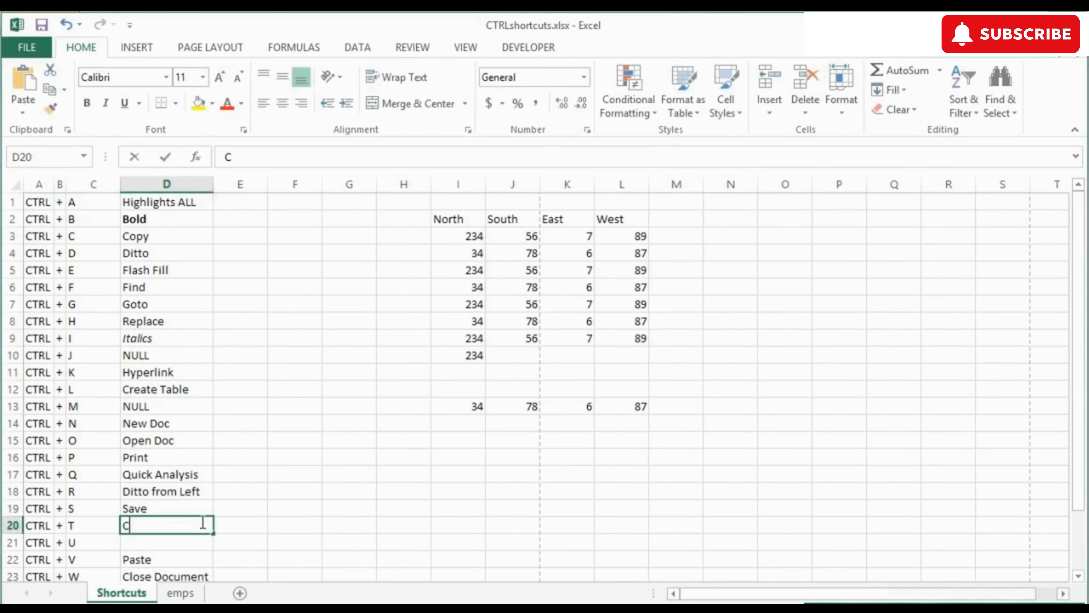
{"action": "type", "text": "reate Table"}
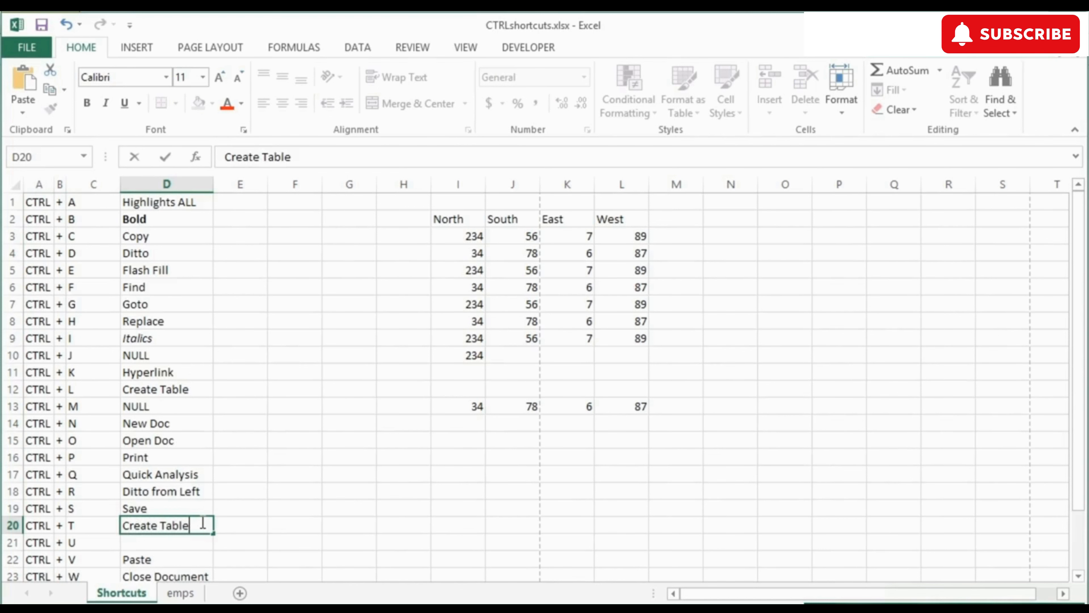
{"action": "key", "text": "Return"}
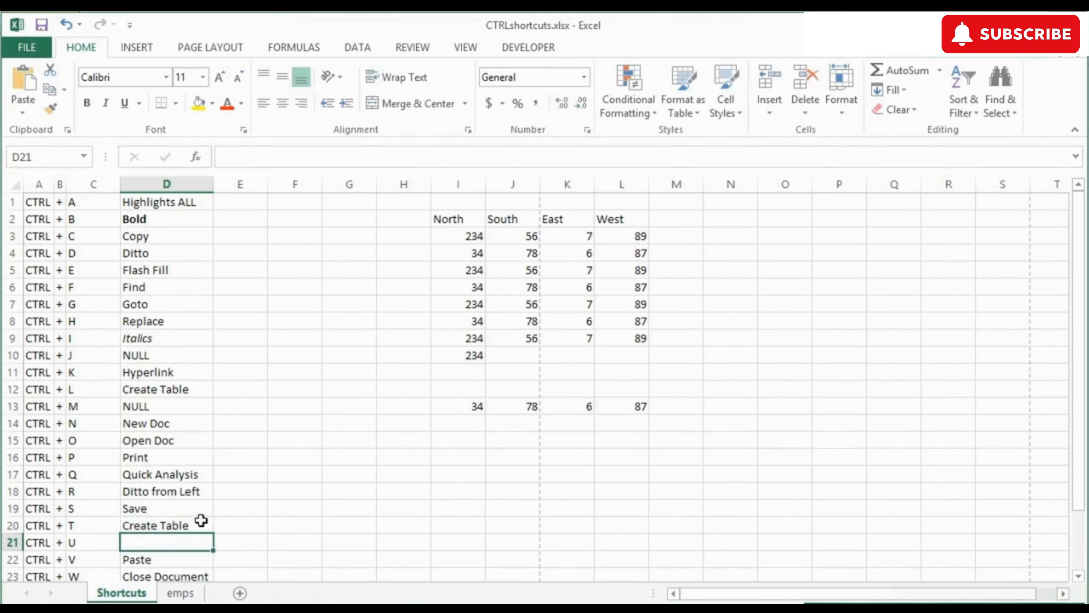
Step: Enter an underlined 'Underline' label in D21 for CTRL + U
{"action": "scroll", "coordinate": [201, 519], "scroll_direction": "down", "scroll_amount": 1}
{"action": "type", "text": "Underline"}
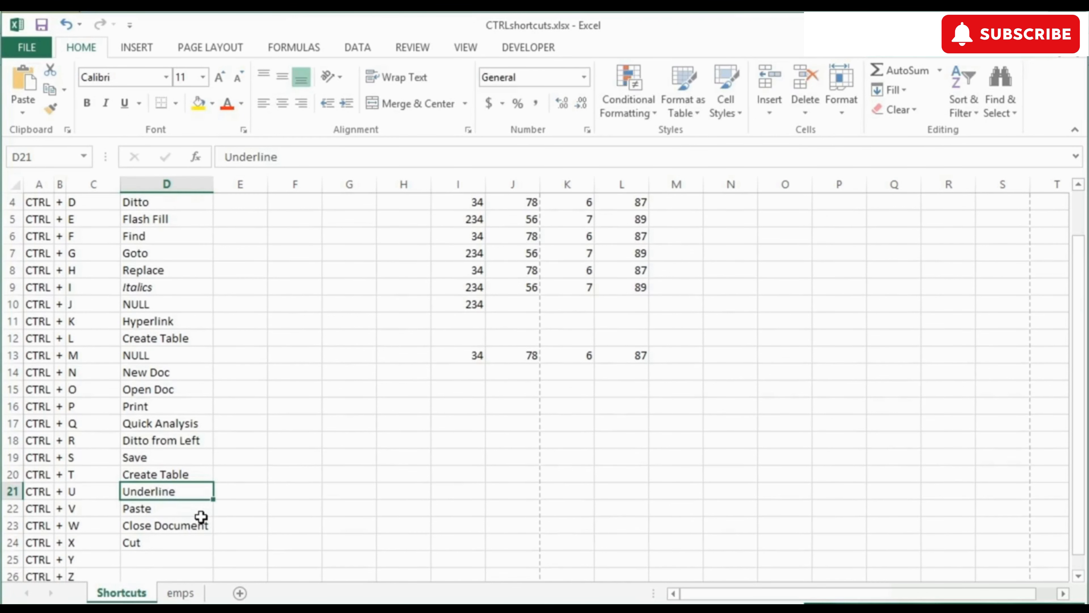
{"action": "key", "text": "ctrl+u"}
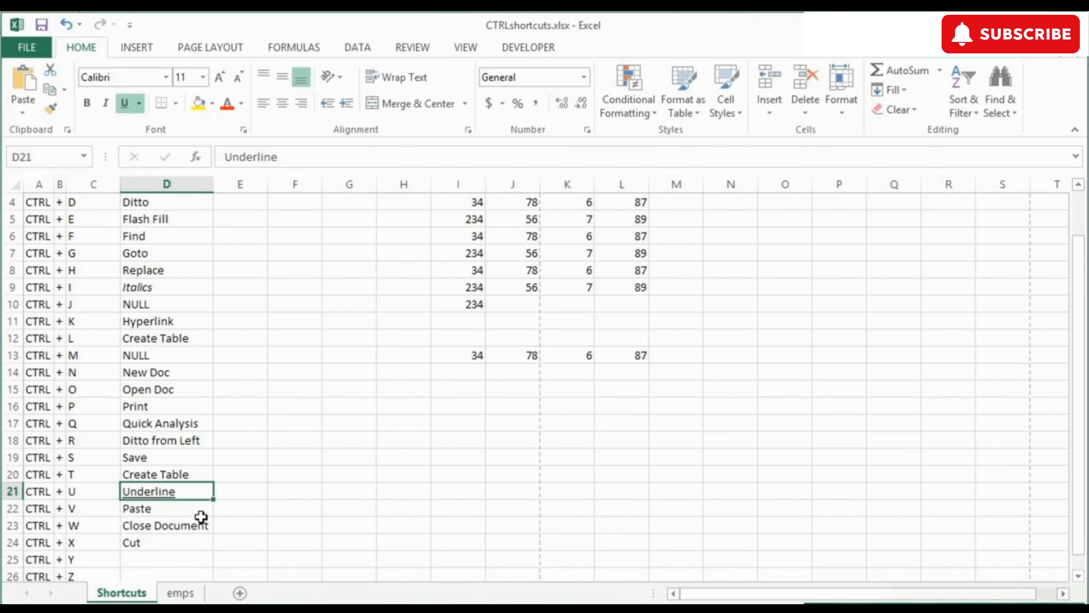
{"action": "left_click", "coordinate": [181, 509]}
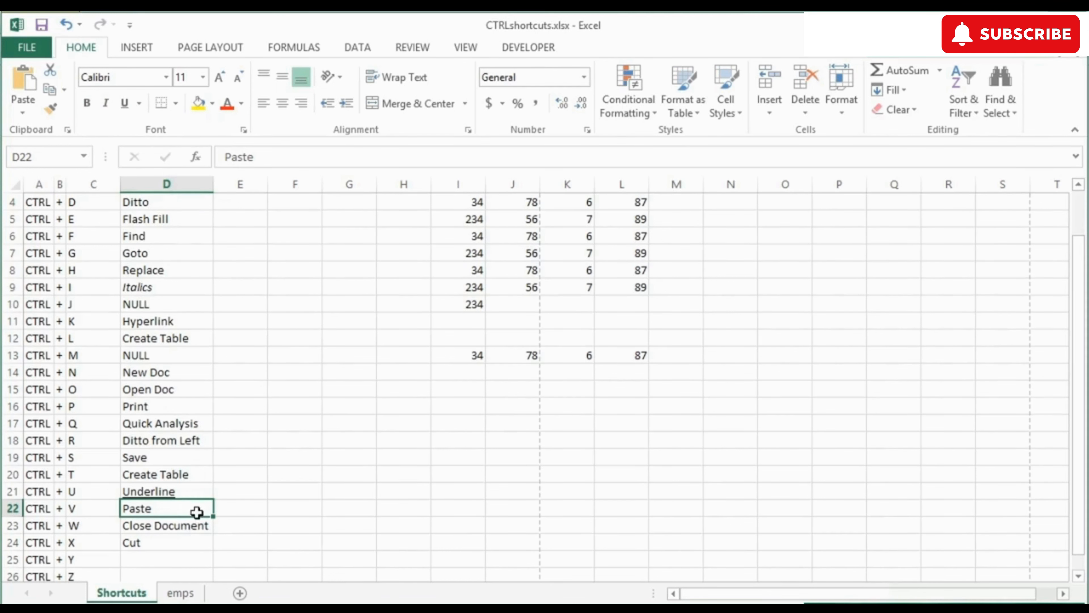
Step: Label D26 'Undo' for CTRL + Z and D25 'Redo' for CTRL + Y
{"action": "key", "text": "Down"}
{"action": "key", "text": "Down"}
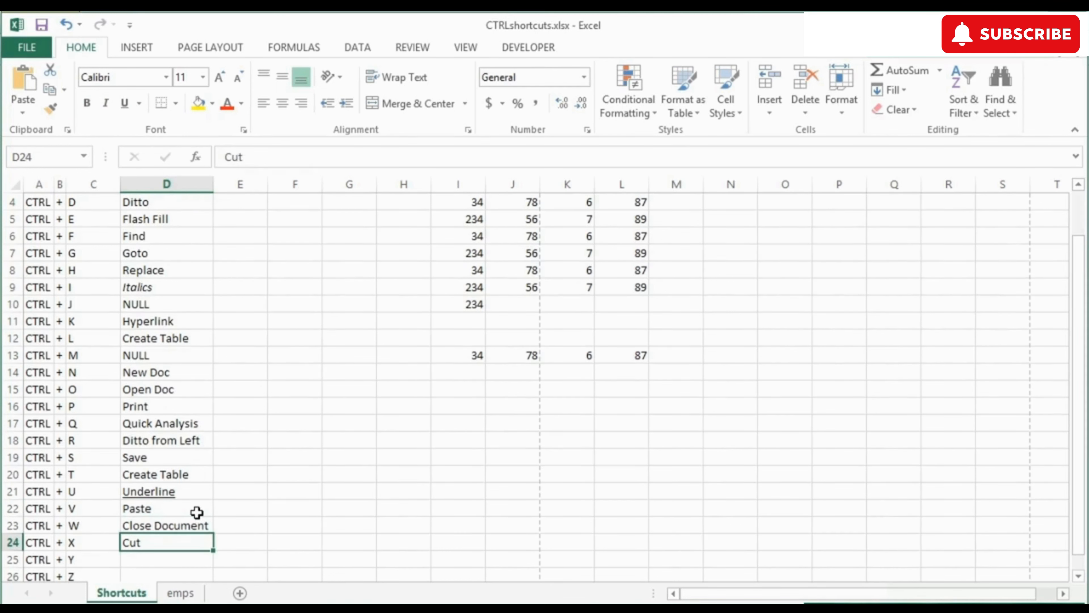
{"action": "scroll", "coordinate": [197, 512], "scroll_direction": "down", "scroll_amount": 1}
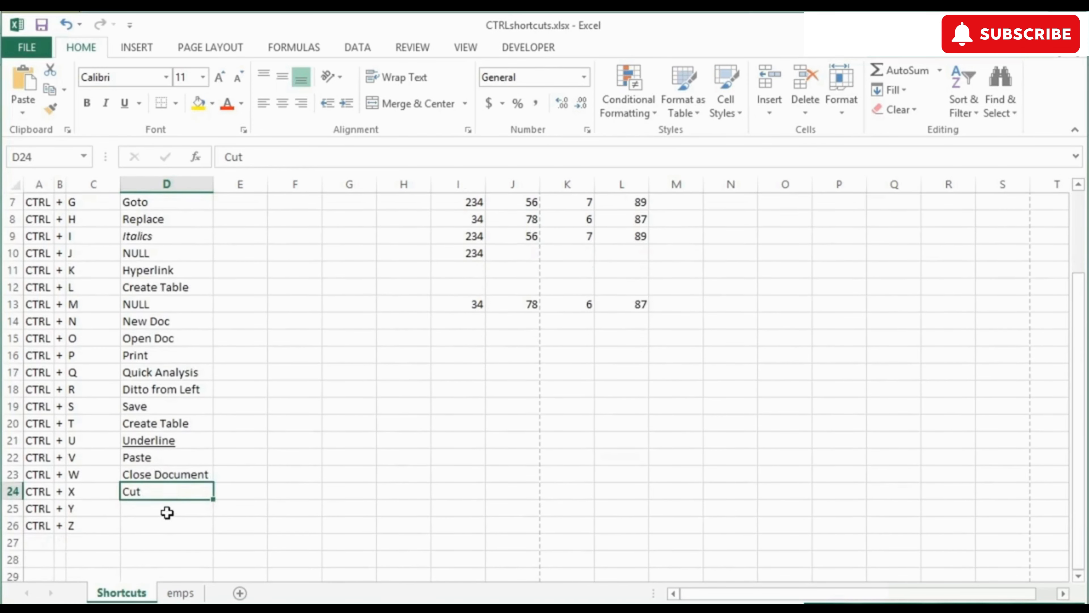
{"action": "left_click", "coordinate": [167, 509]}
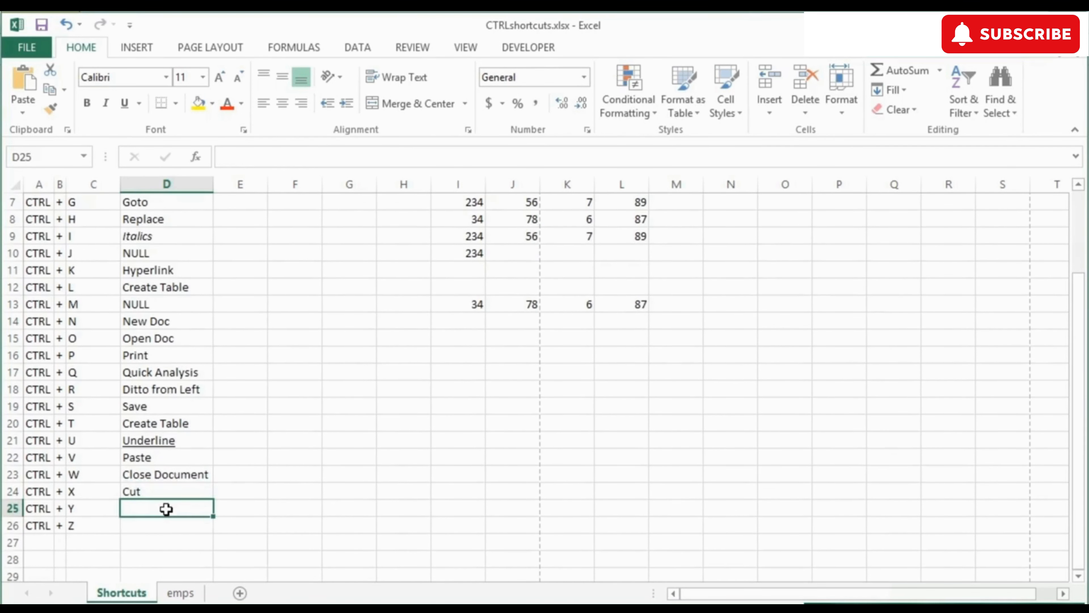
{"action": "left_click", "coordinate": [166, 527]}
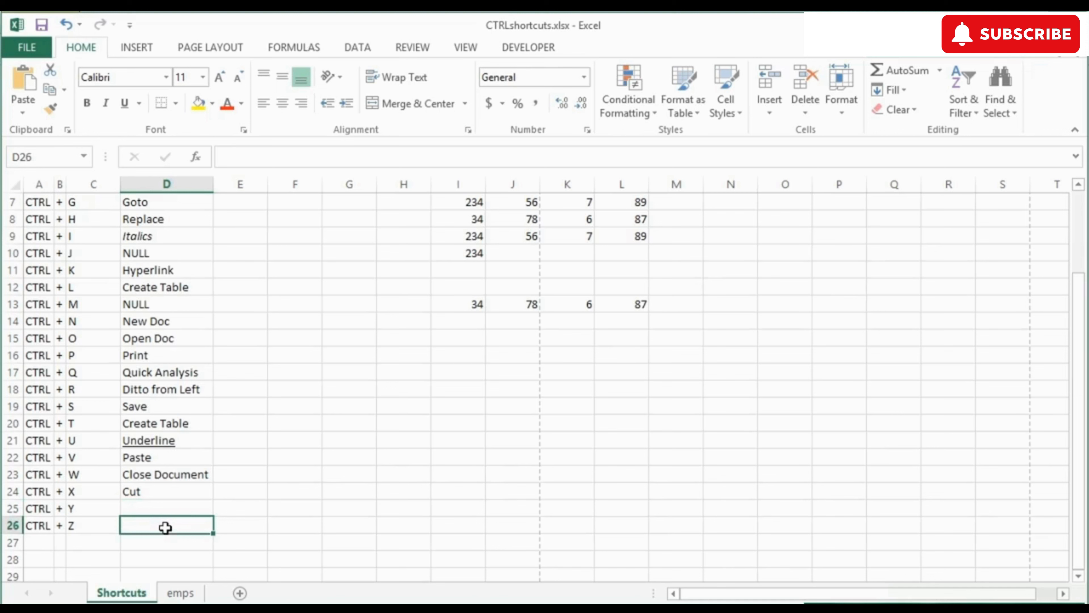
{"action": "type", "text": "Undo"}
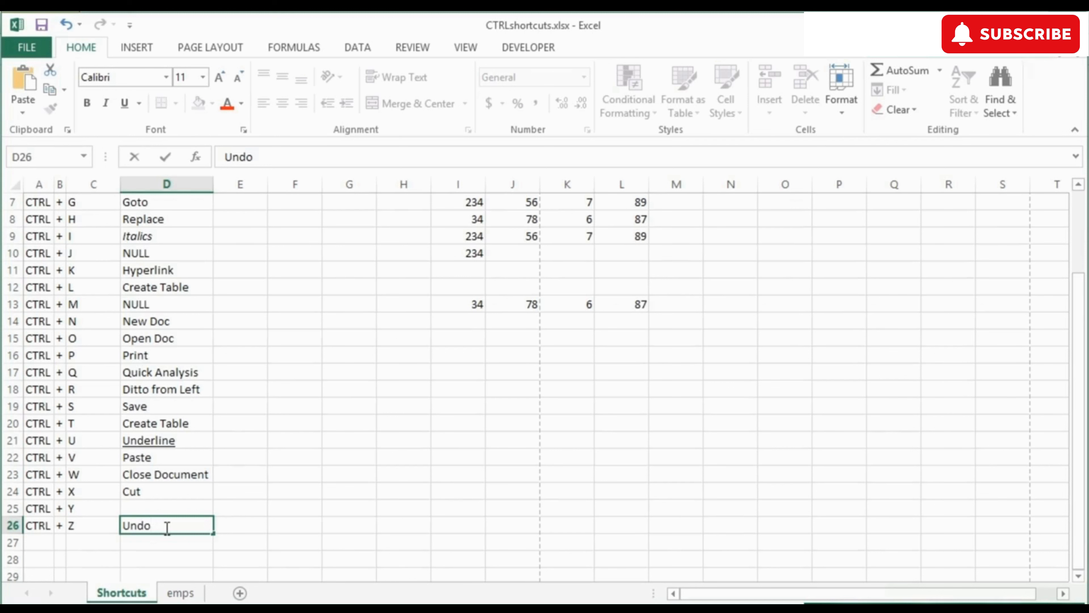
{"action": "key", "text": "Up"}
{"action": "type", "text": "Redo"}
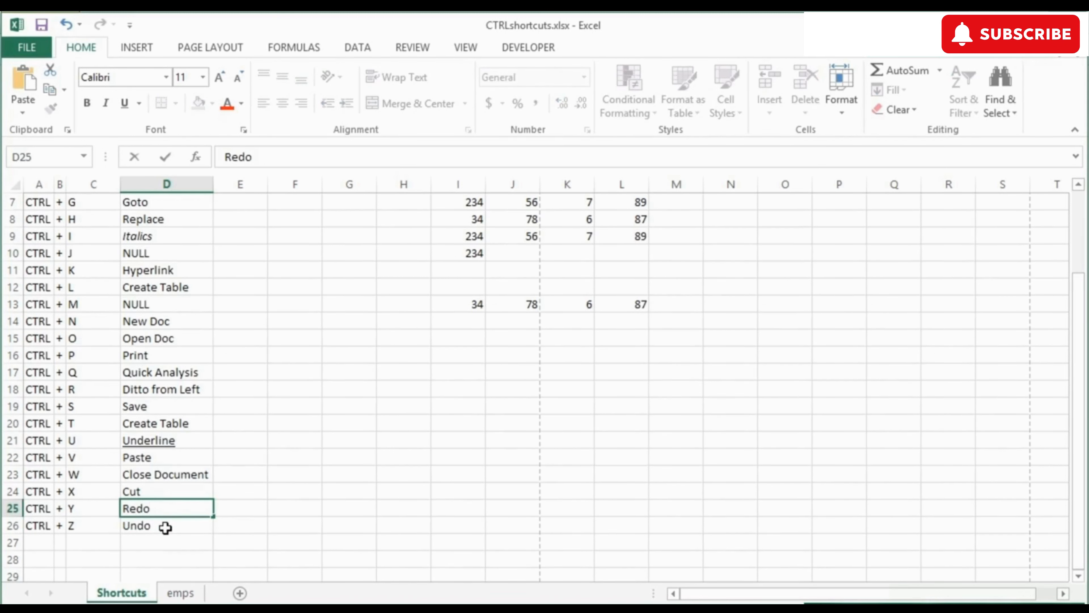
{"action": "key", "text": "Return"}
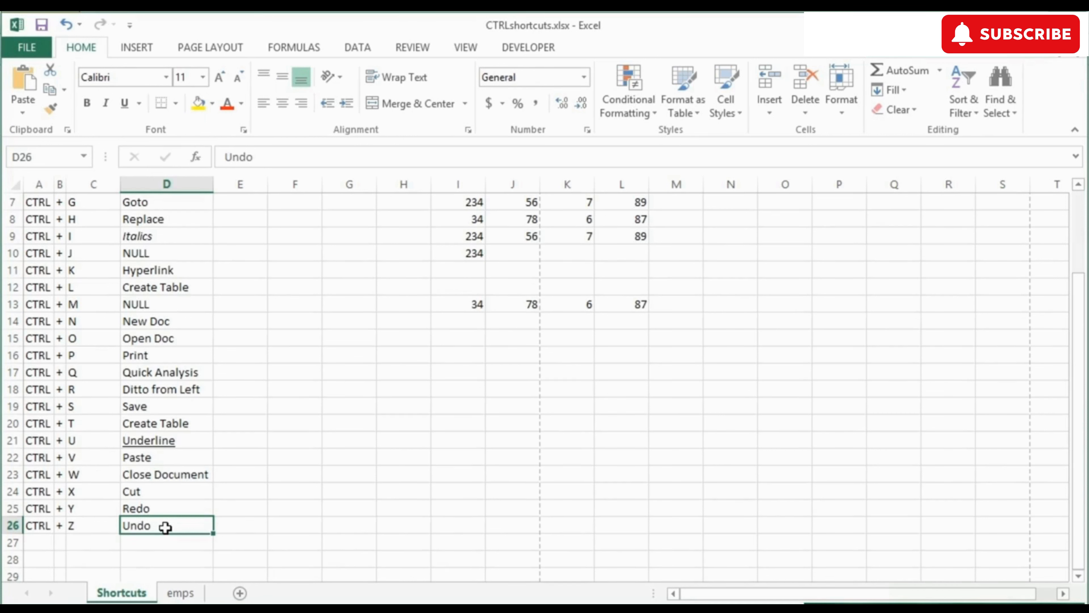
{"action": "key", "text": "ctrl+z"}
{"action": "key", "text": "ctrl+z"}
{"action": "key", "text": "ctrl+z"}
{"action": "key", "text": "ctrl+z"}
{"action": "key", "text": "ctrl+z"}
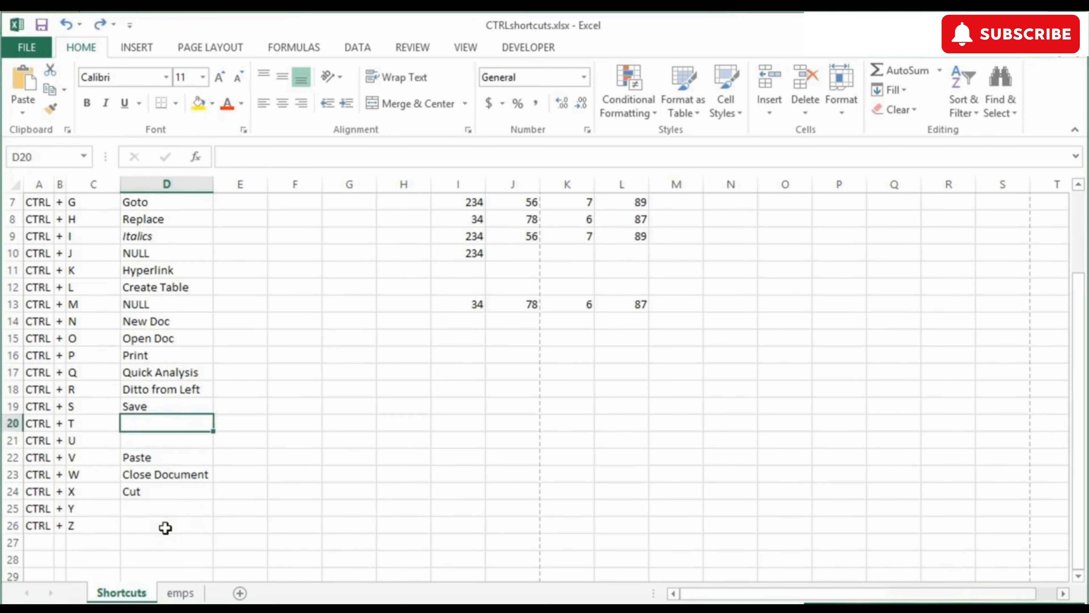
{"action": "key", "text": "ctrl+z"}
{"action": "key", "text": "ctrl+z"}
{"action": "key", "text": "ctrl+z"}
{"action": "key", "text": "ctrl+z"}
{"action": "key", "text": "ctrl+z"}
{"action": "key", "text": "ctrl+z"}
{"action": "key", "text": "ctrl+z"}
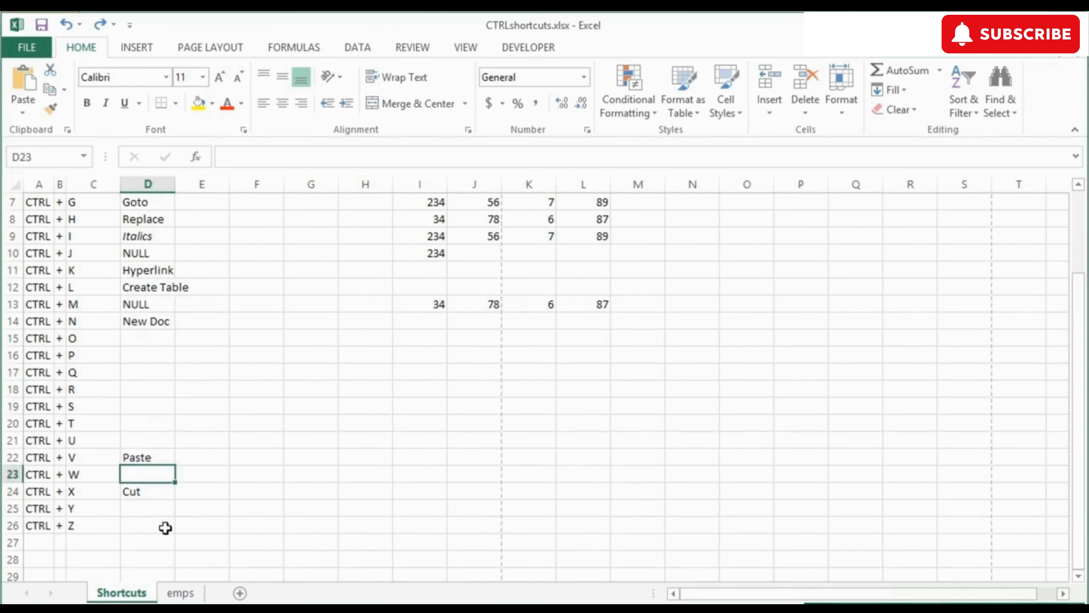
{"action": "key", "text": "ctrl+z"}
{"action": "key", "text": "ctrl+z"}
{"action": "key", "text": "ctrl+y"}
{"action": "key", "text": "ctrl+y"}
{"action": "key", "text": "ctrl+y"}
{"action": "key", "text": "ctrl+y"}
{"action": "key", "text": "ctrl+y"}
{"action": "key", "text": "ctrl+y"}
{"action": "key", "text": "ctrl+y"}
{"action": "key", "text": "ctrl+y"}
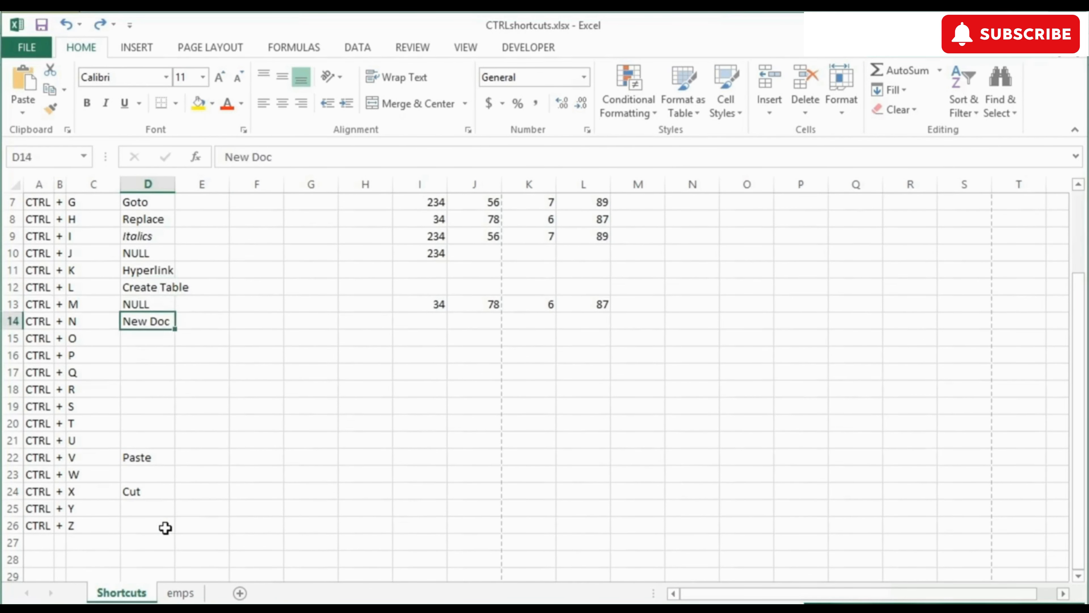
{"action": "key", "text": "ctrl+y"}
{"action": "key", "text": "ctrl+y"}
{"action": "key", "text": "ctrl+y"}
{"action": "key", "text": "ctrl+y"}
{"action": "key", "text": "ctrl+y"}
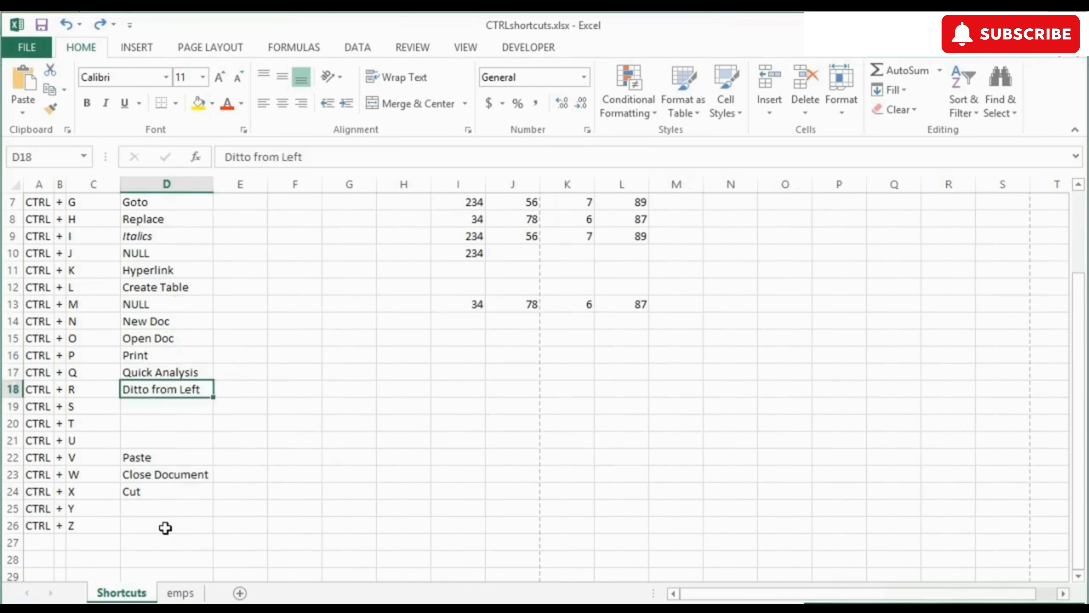
{"action": "key", "text": "ctrl+y"}
{"action": "key", "text": "ctrl+y"}
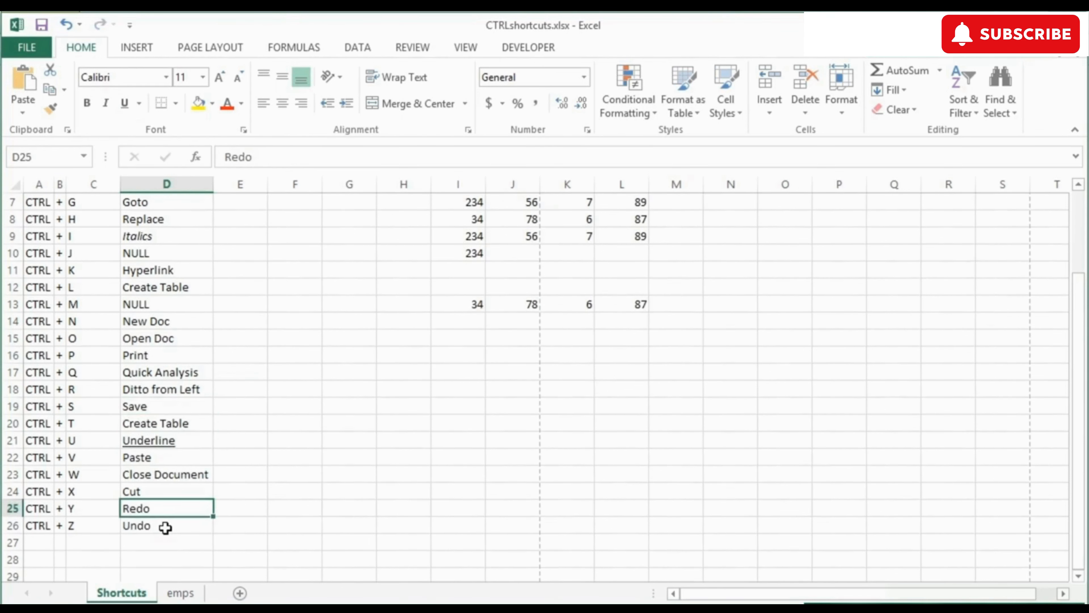
{"action": "key", "text": "ctrl+u"}
{"action": "key", "text": "ctrl+z"}
{"action": "scroll", "coordinate": [165, 528], "scroll_direction": "up", "scroll_amount": 2}
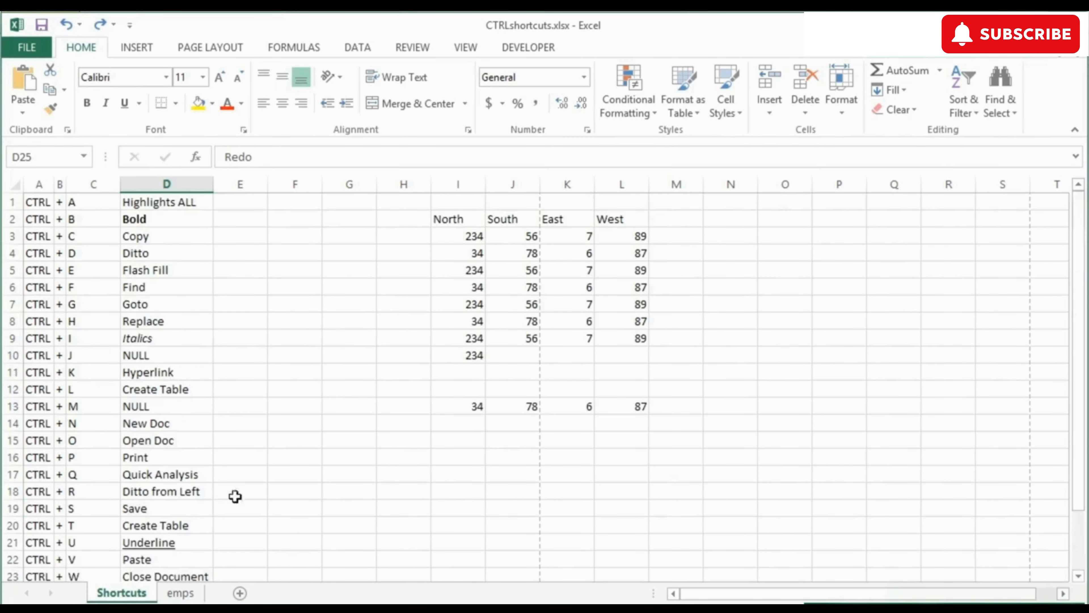
{"action": "left_click", "coordinate": [168, 358]}
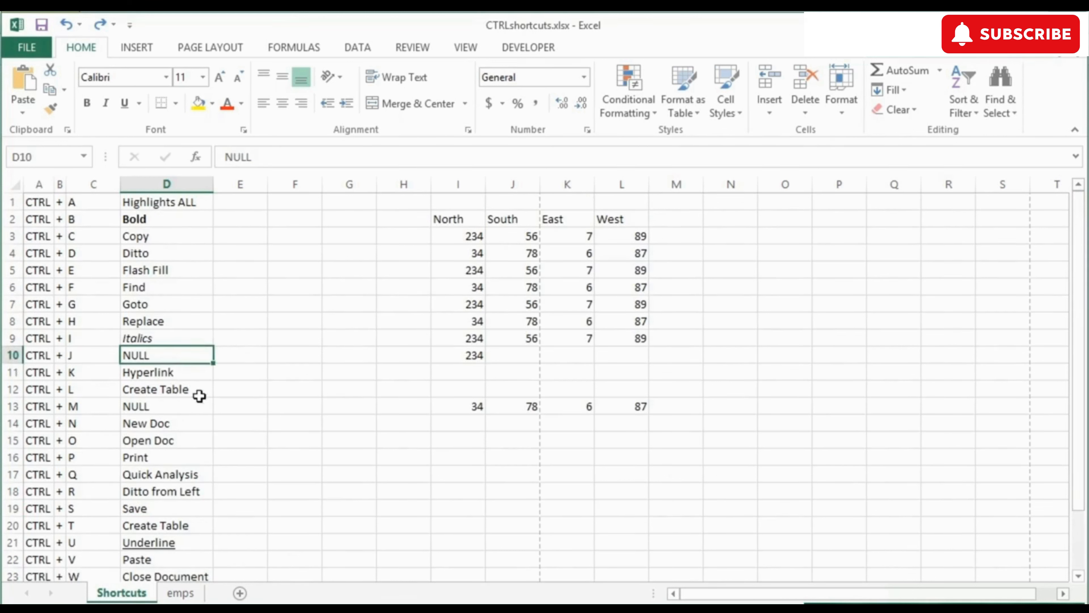